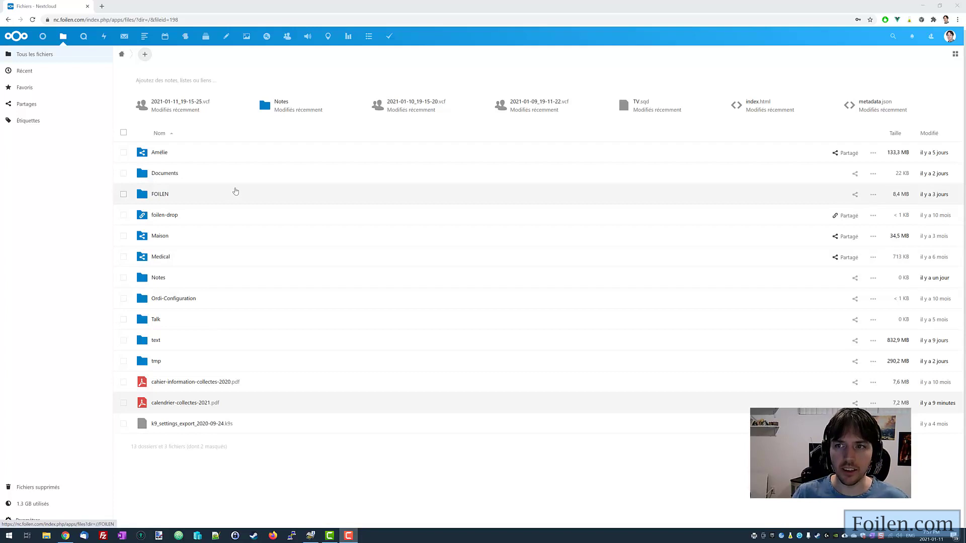
From the Nextcloud about information, open the desktop app download page and download the Windows client installer
{"action": "left_click", "coordinate": [950, 37]}
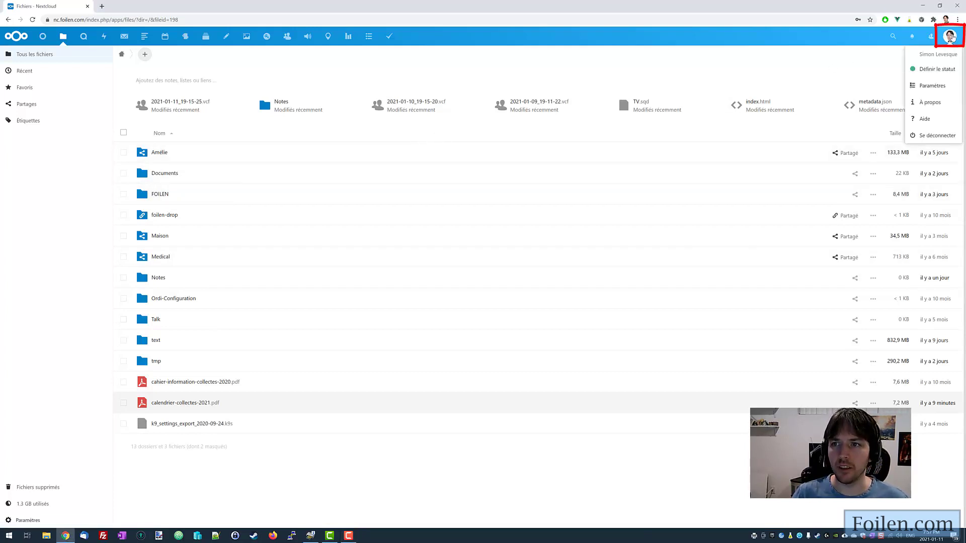
{"action": "left_click", "coordinate": [931, 103]}
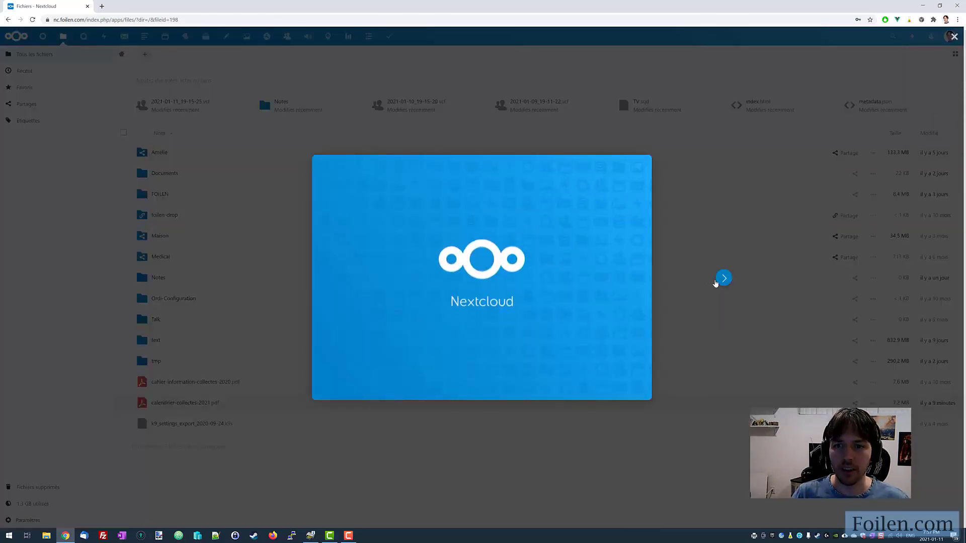
{"action": "left_click", "coordinate": [724, 277]}
{"action": "left_click", "coordinate": [724, 278]}
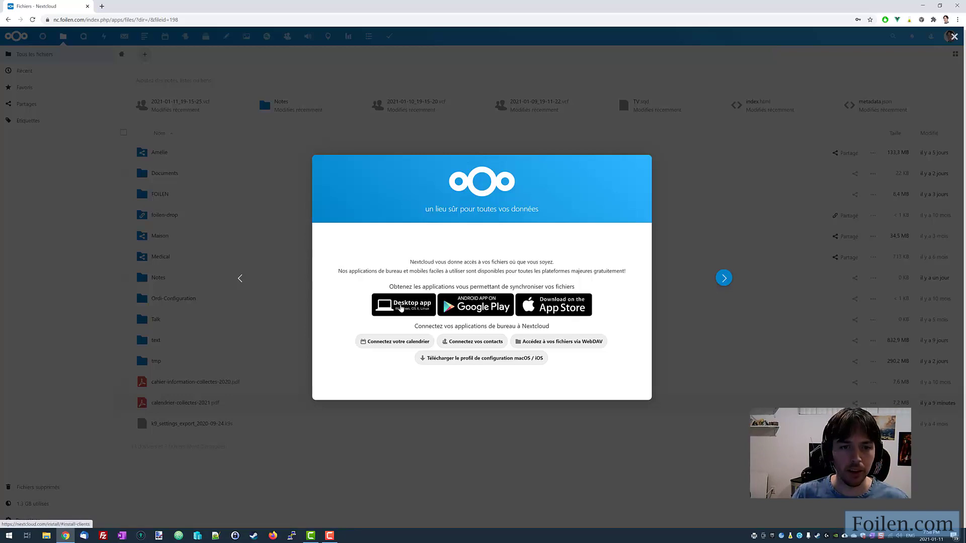
{"action": "left_click", "coordinate": [401, 308]}
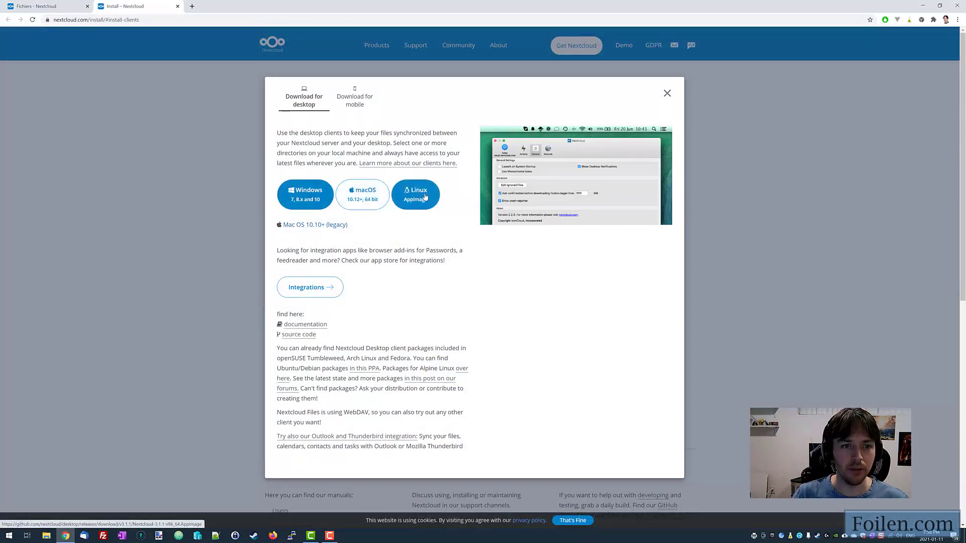
{"action": "left_click", "coordinate": [315, 199]}
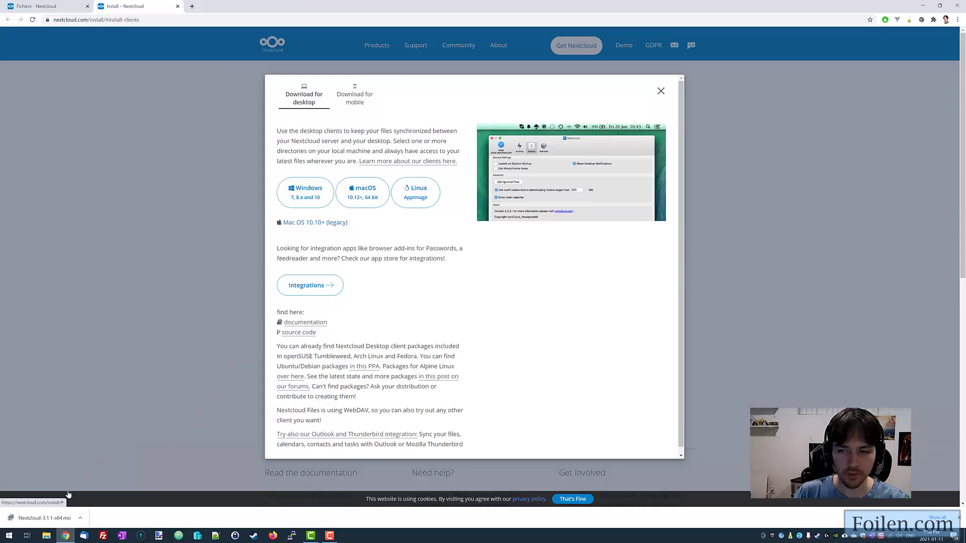
Run the downloaded installer, install Nextcloud with the default features and location, and finish with Launch Nextcloud enabled
{"action": "left_click", "coordinate": [40, 519]}
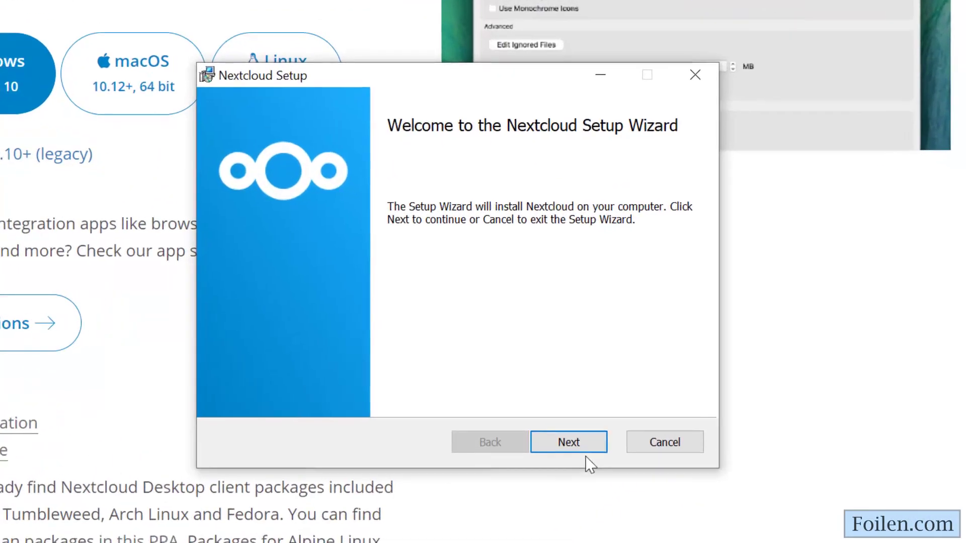
{"action": "left_click", "coordinate": [592, 456]}
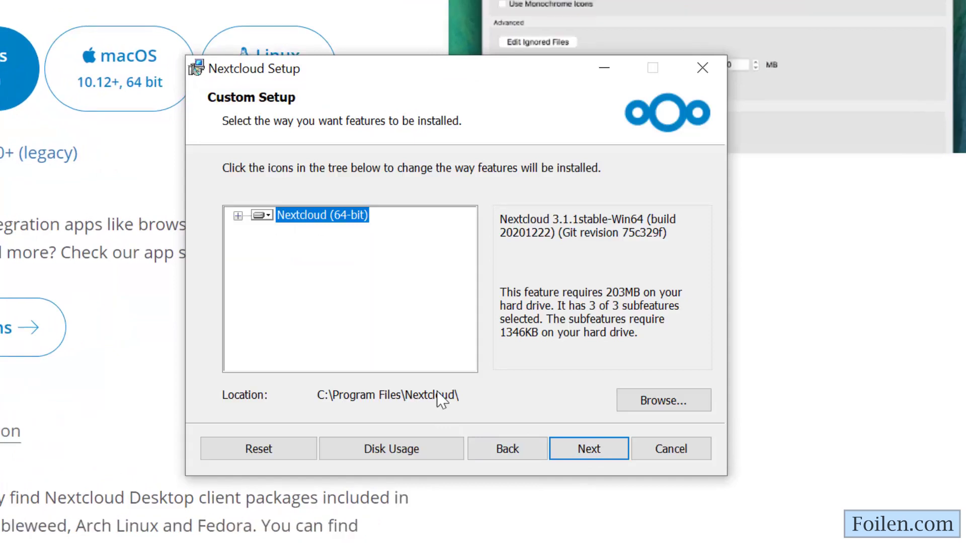
{"action": "left_click", "coordinate": [601, 457]}
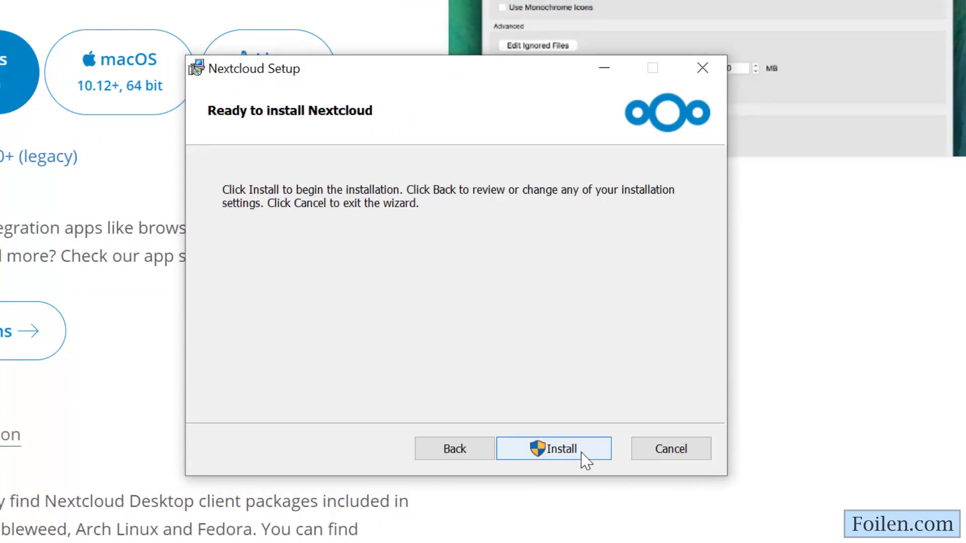
{"action": "left_click", "coordinate": [563, 453]}
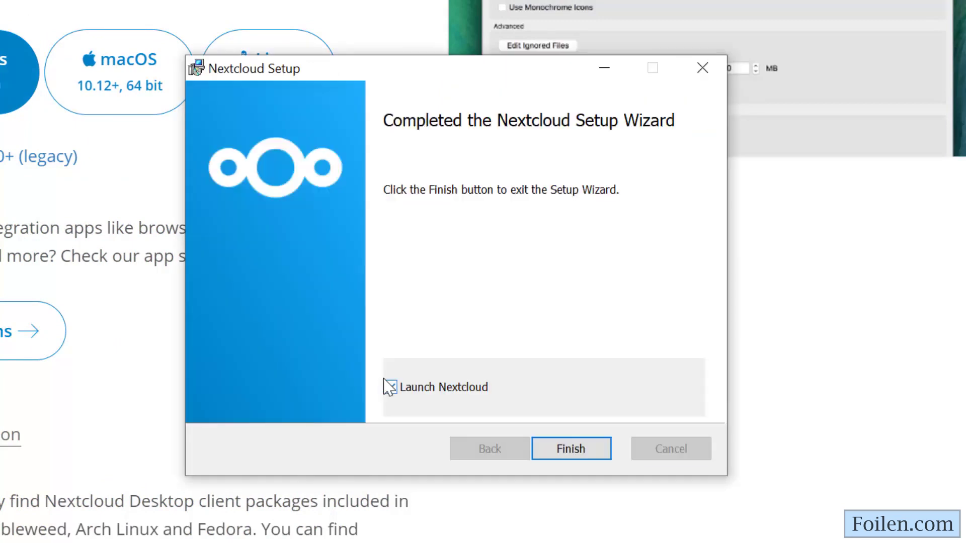
{"action": "left_click", "coordinate": [389, 388]}
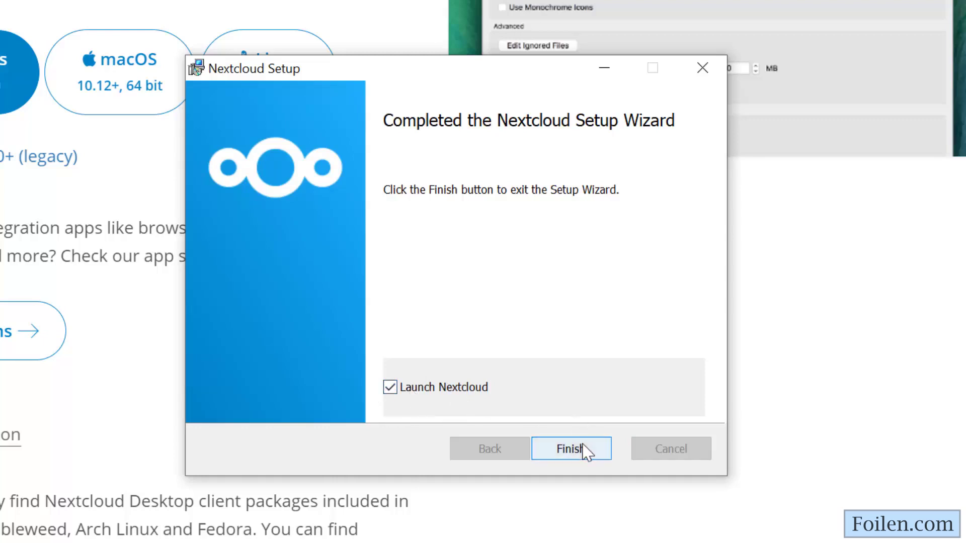
{"action": "left_click", "coordinate": [563, 443]}
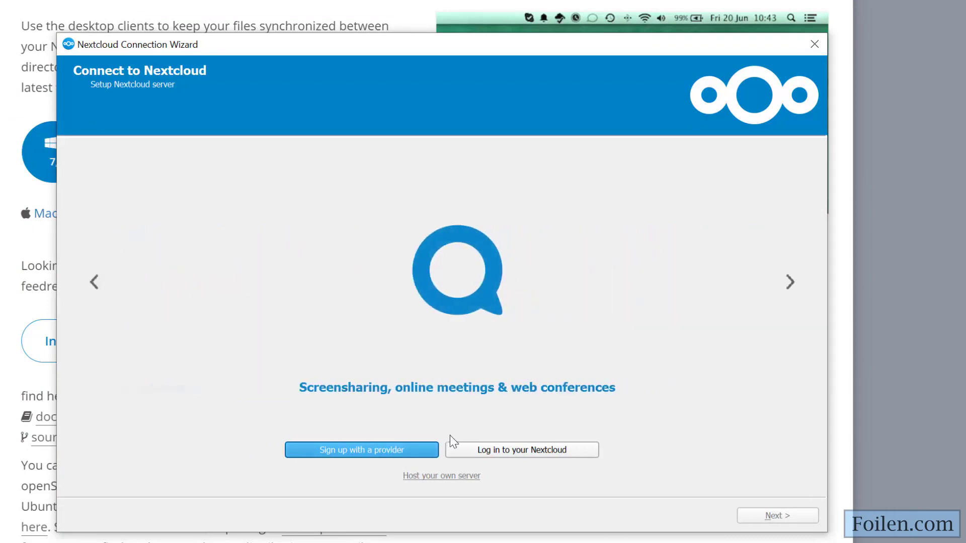
{"action": "left_click", "coordinate": [542, 449]}
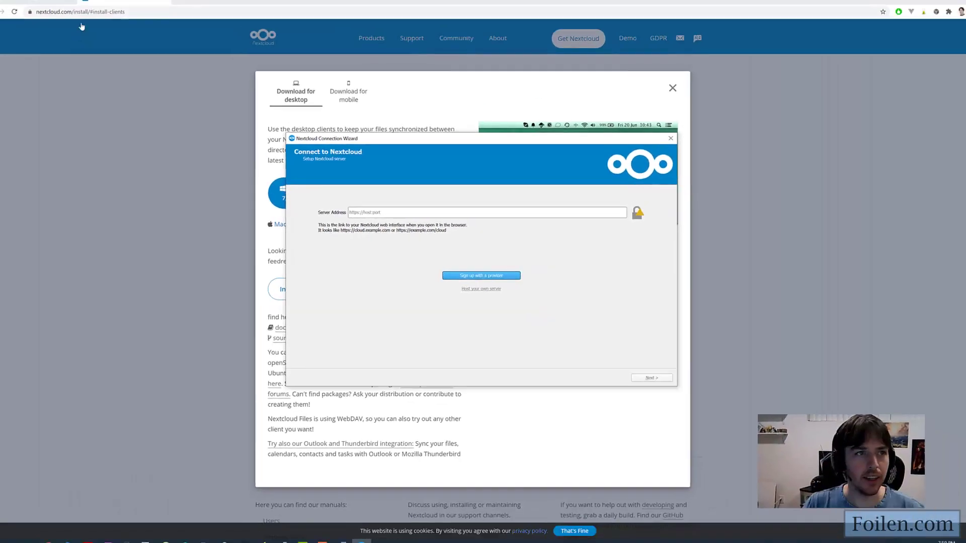
{"action": "left_click", "coordinate": [82, 26]}
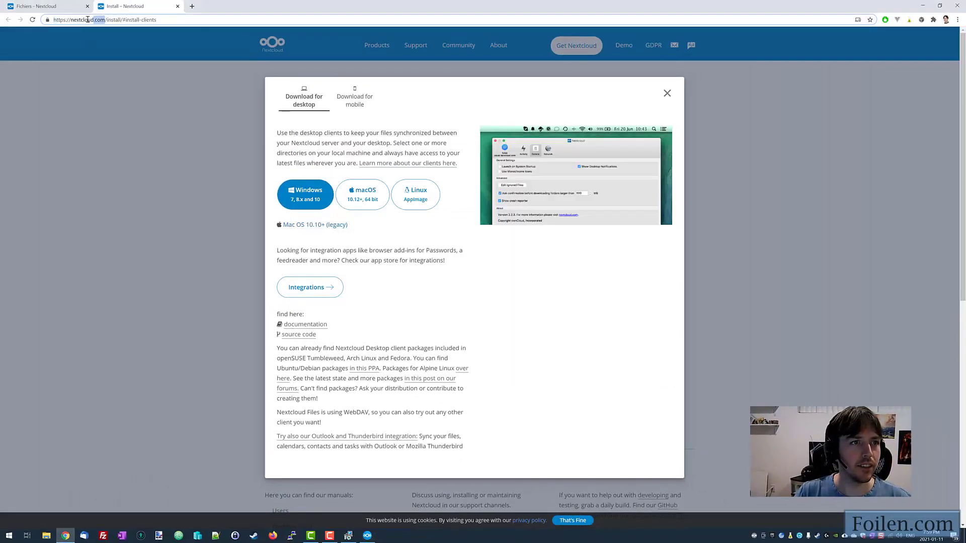
{"action": "left_click_drag", "start_coordinate": [88, 20], "coordinate": [45, 19]}
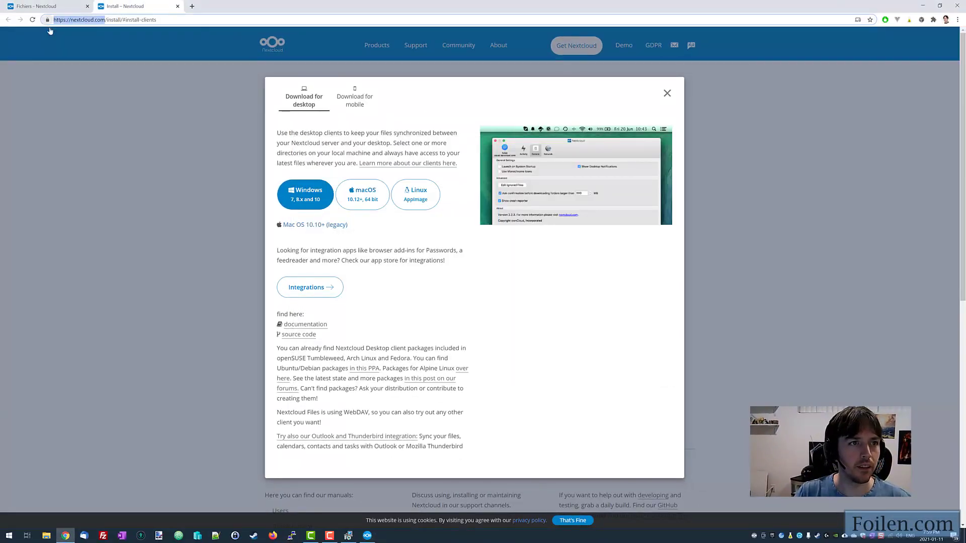
{"action": "left_click", "coordinate": [68, 6]}
{"action": "left_click", "coordinate": [94, 20]}
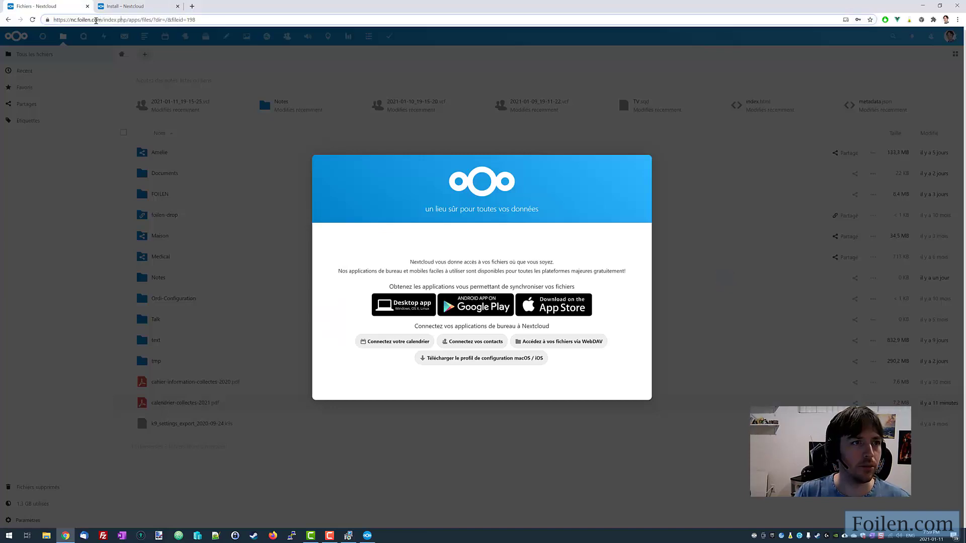
{"action": "left_click_drag", "start_coordinate": [101, 20], "coordinate": [45, 20]}
{"action": "key", "text": "ctrl+c"}
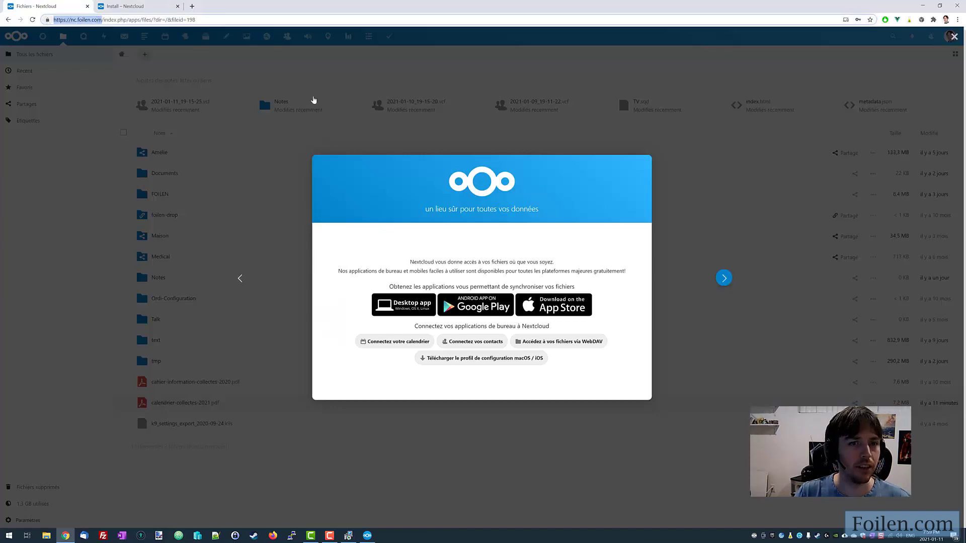
{"action": "left_click", "coordinate": [282, 160]}
{"action": "key", "text": "ctrl+v"}
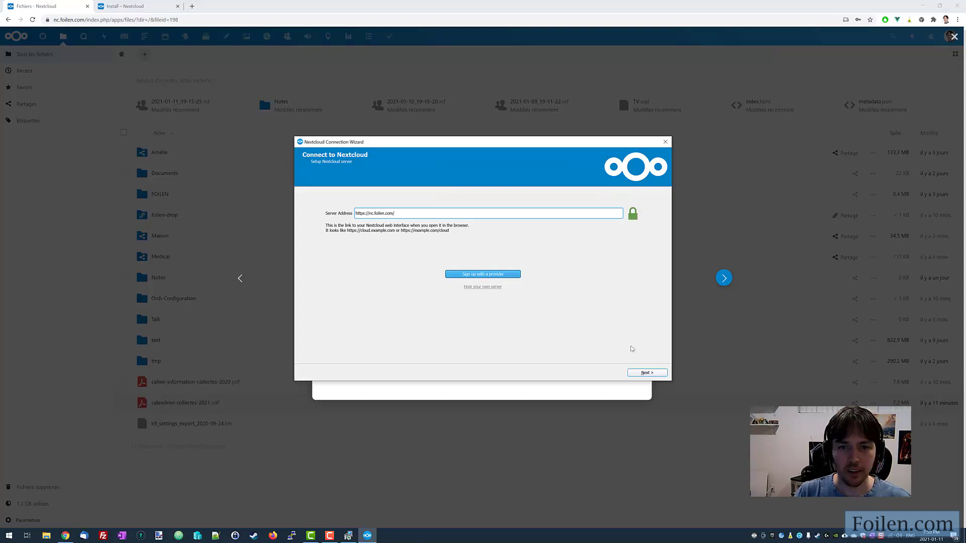
{"action": "left_click", "coordinate": [656, 374]}
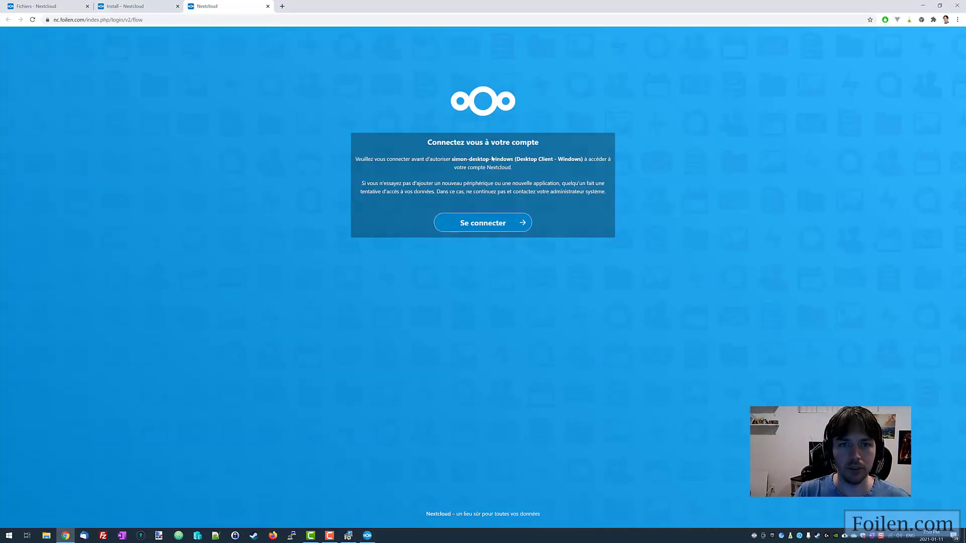
Sign in on the browser authorization page, grant the desktop client access to the account, and close the authorization and download pages
{"action": "left_click", "coordinate": [487, 222]}
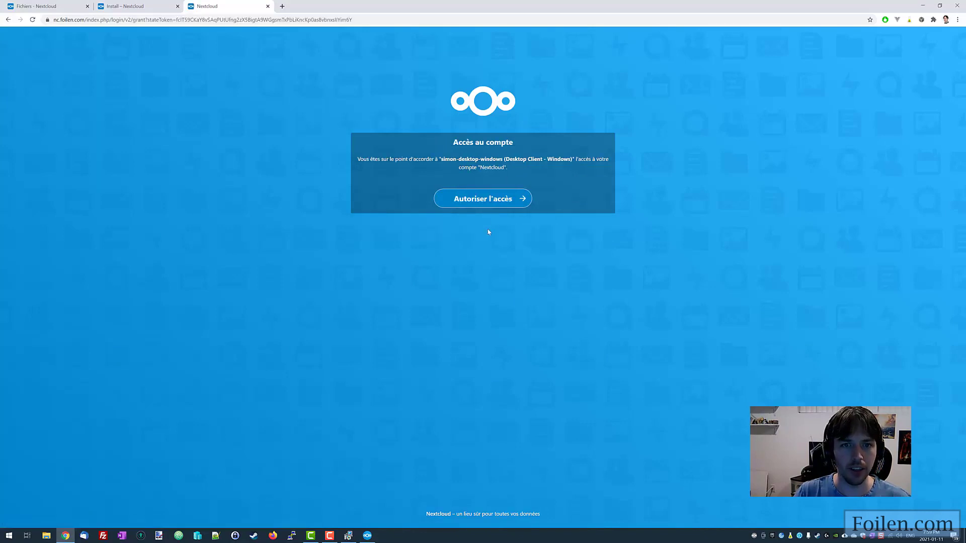
{"action": "left_click", "coordinate": [498, 199]}
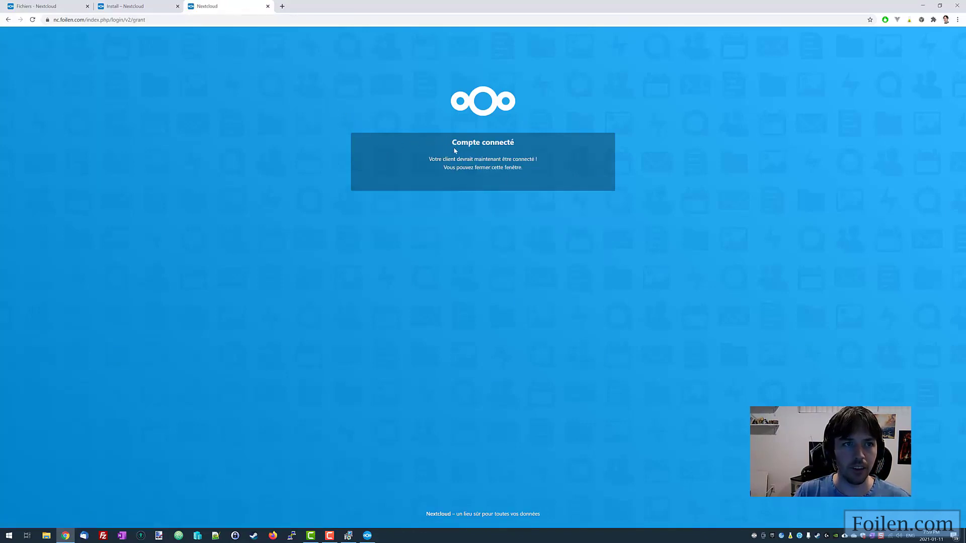
{"action": "key", "text": "ctrl+w"}
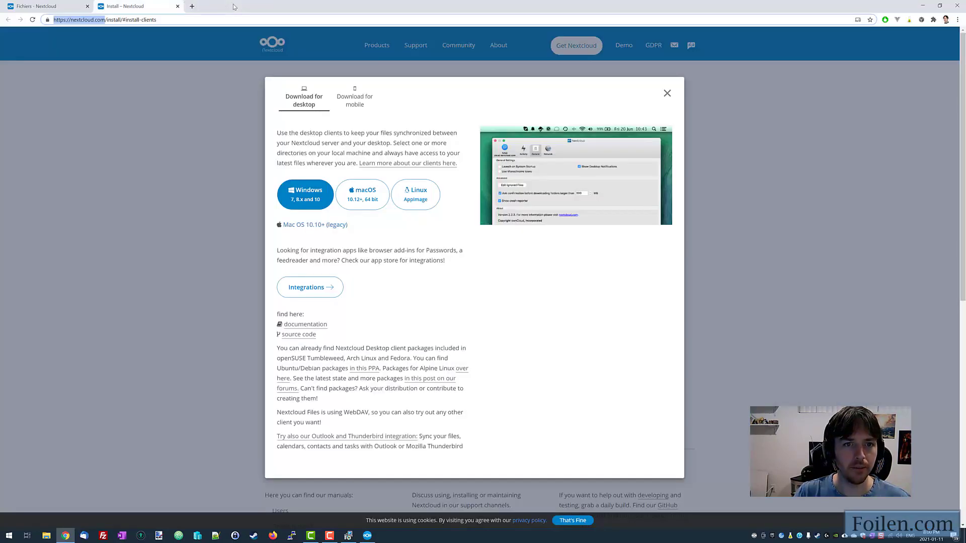
{"action": "key", "text": "ctrl+w"}
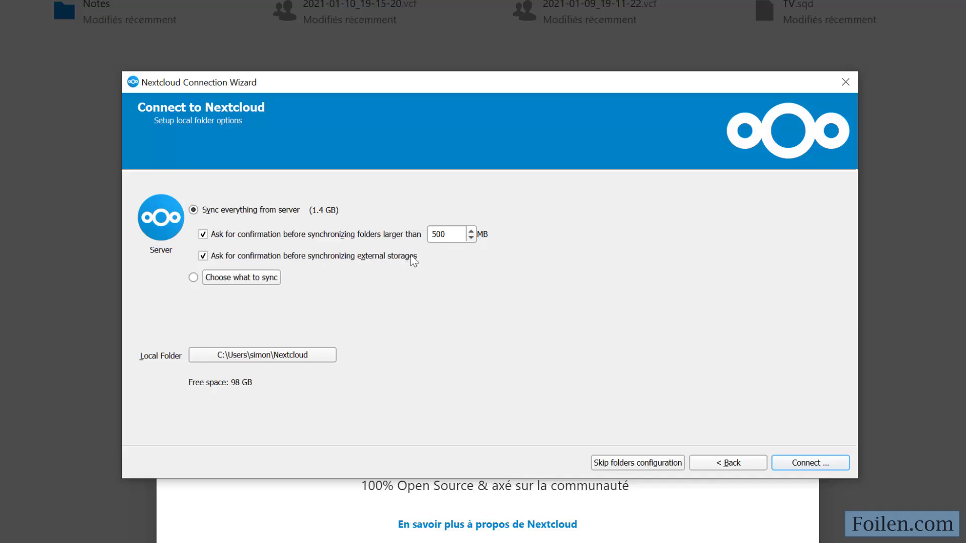
Review the remote folders offered for selective synchronization and dismiss the folder selection
{"action": "left_click", "coordinate": [200, 276]}
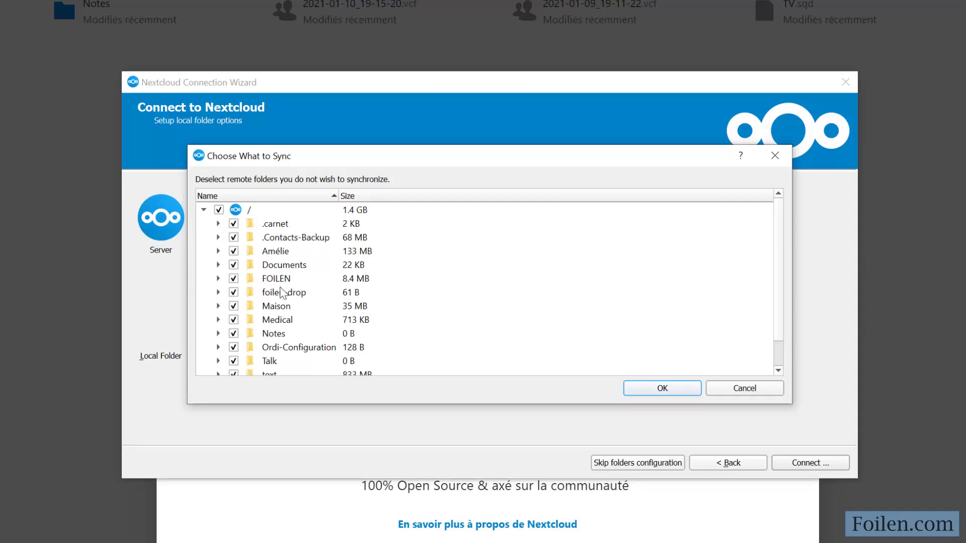
{"action": "scroll", "coordinate": [293, 320], "scroll_direction": "down", "scroll_amount": 1}
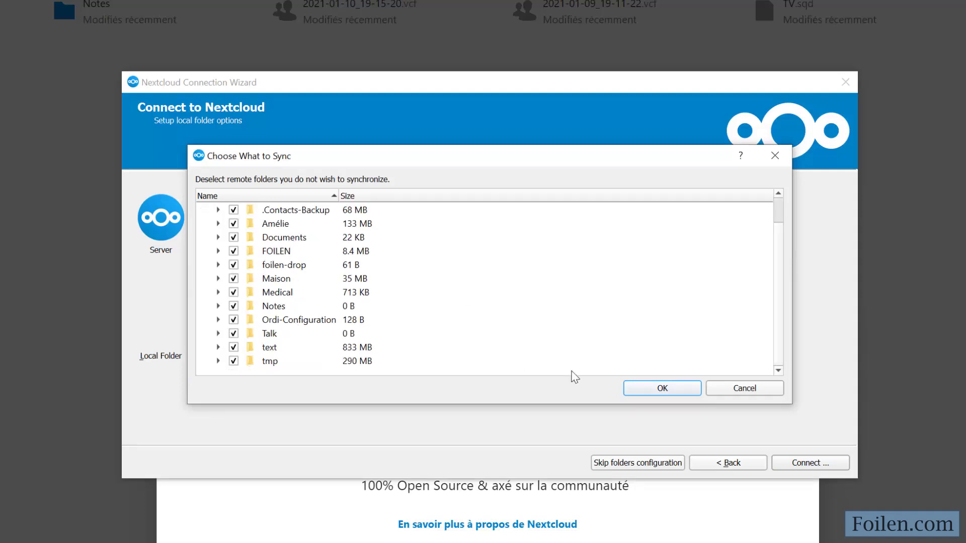
{"action": "left_click", "coordinate": [744, 386]}
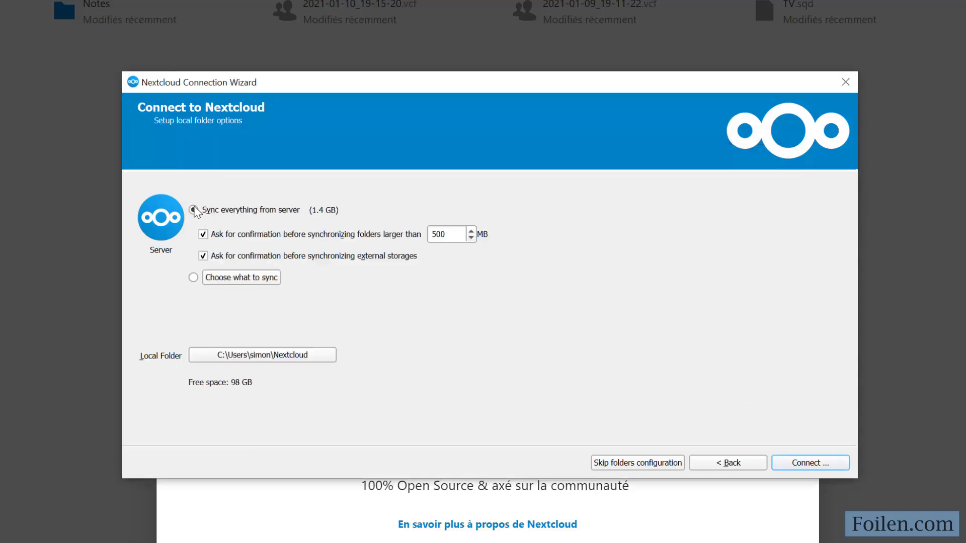
Set the local sync folder to the Desktop
{"action": "left_click", "coordinate": [303, 355]}
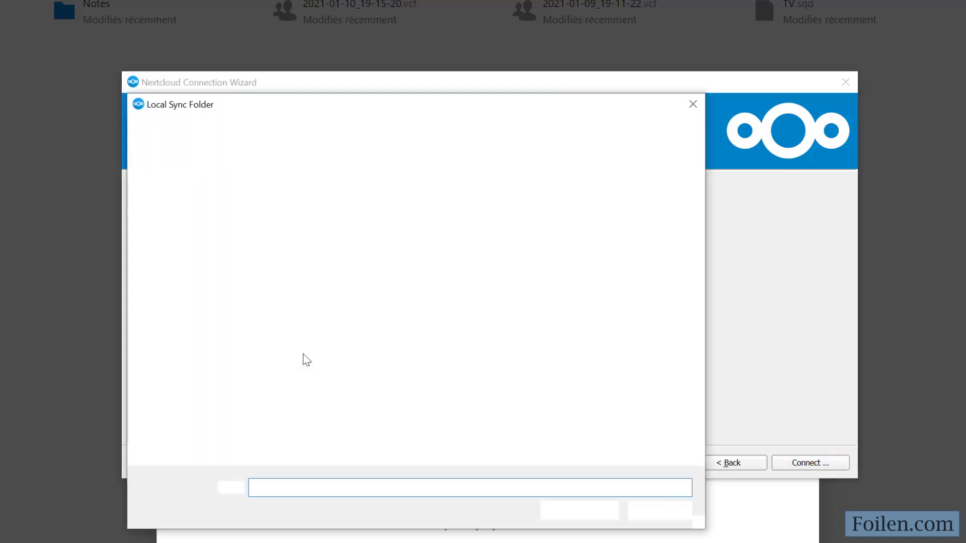
{"action": "left_click", "coordinate": [185, 206]}
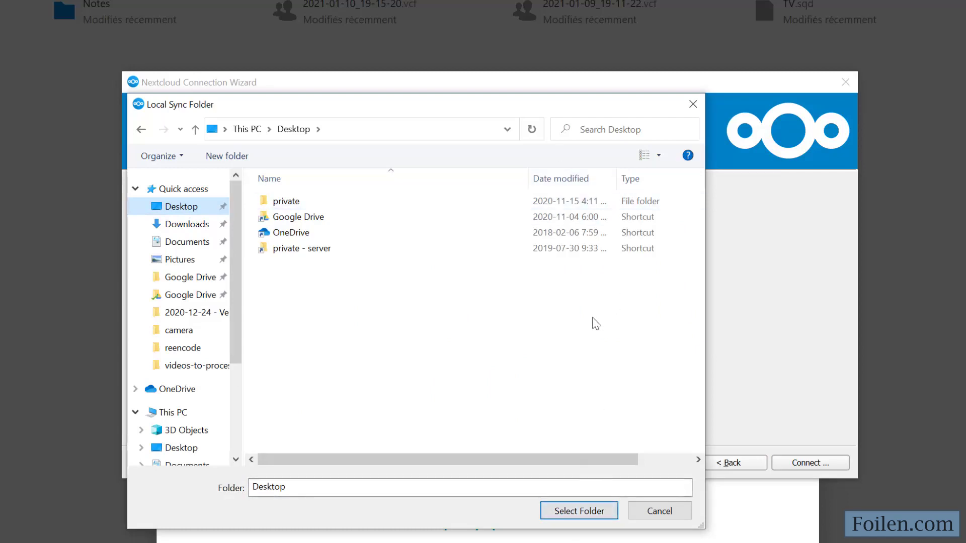
{"action": "left_click", "coordinate": [579, 511]}
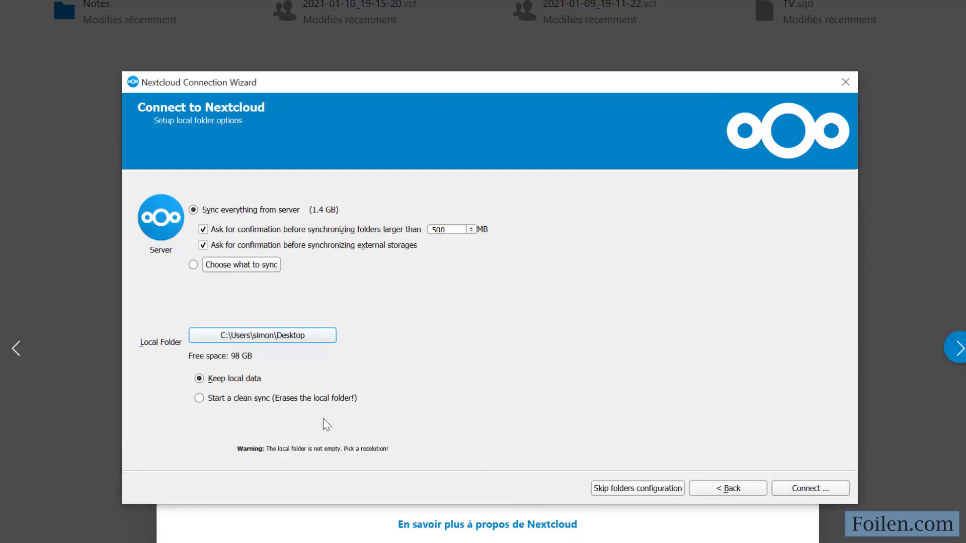
Reopen the local sync folder selection and create a new folder named Nextcloud in the user's home folder
{"action": "left_click", "coordinate": [278, 337]}
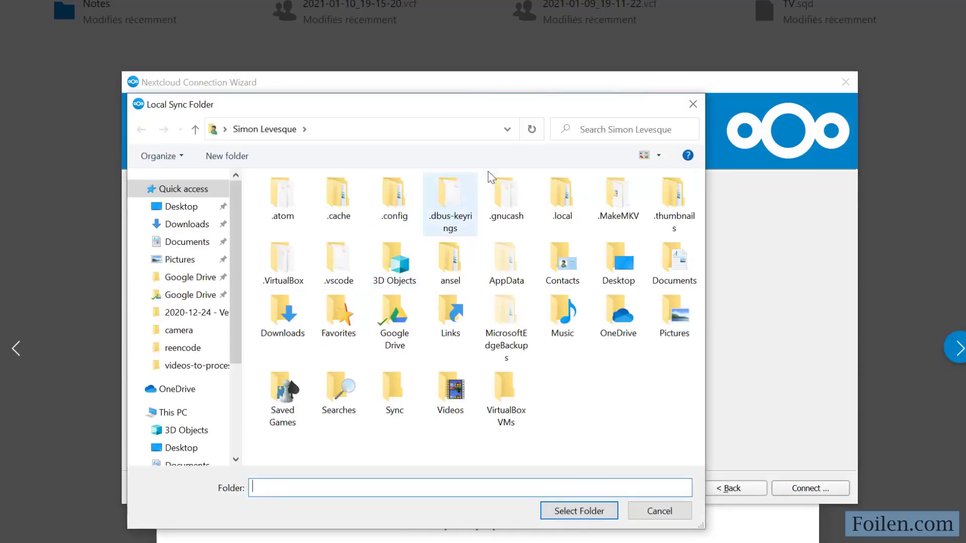
{"action": "right_click", "coordinate": [587, 378]}
{"action": "mouse_move", "coordinate": [594, 388]}
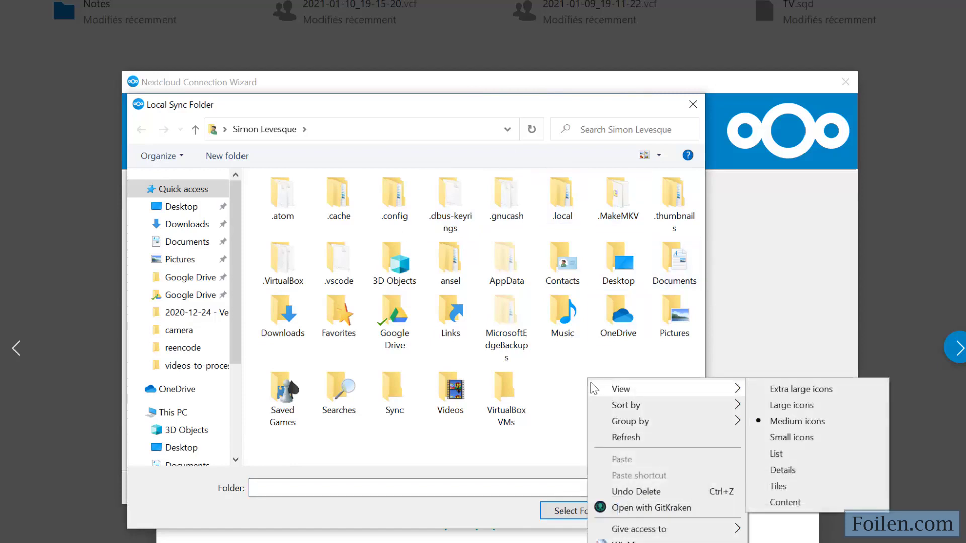
{"action": "key", "text": "ctrl+shift+n"}
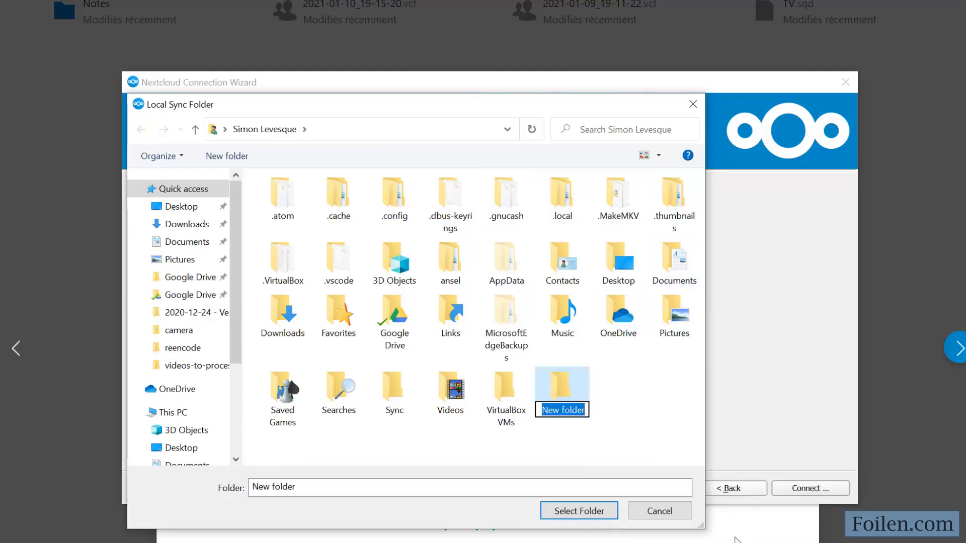
{"action": "type", "text": "Nextcloud"}
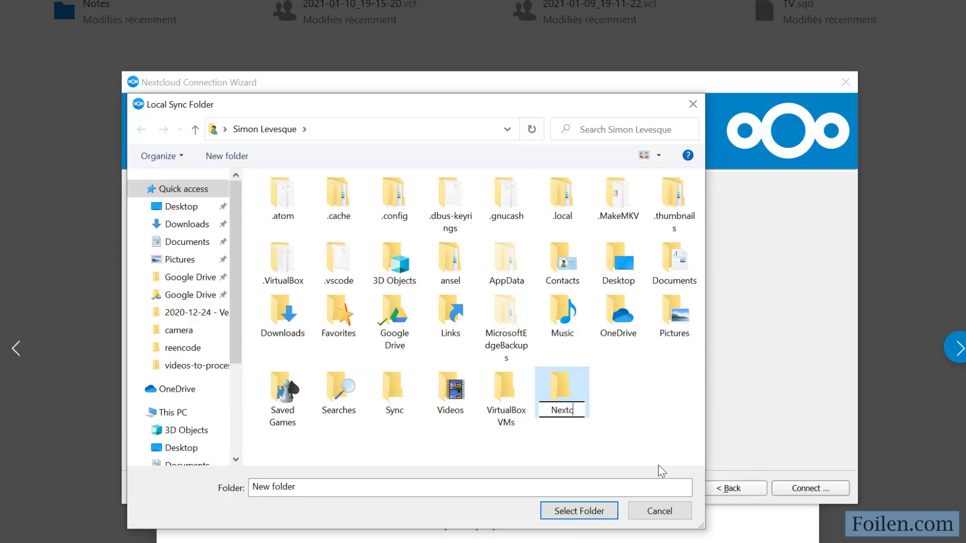
Move the new Nextcloud folder to the Desktop and choose it as the local sync folder
{"action": "left_click", "coordinate": [560, 382]}
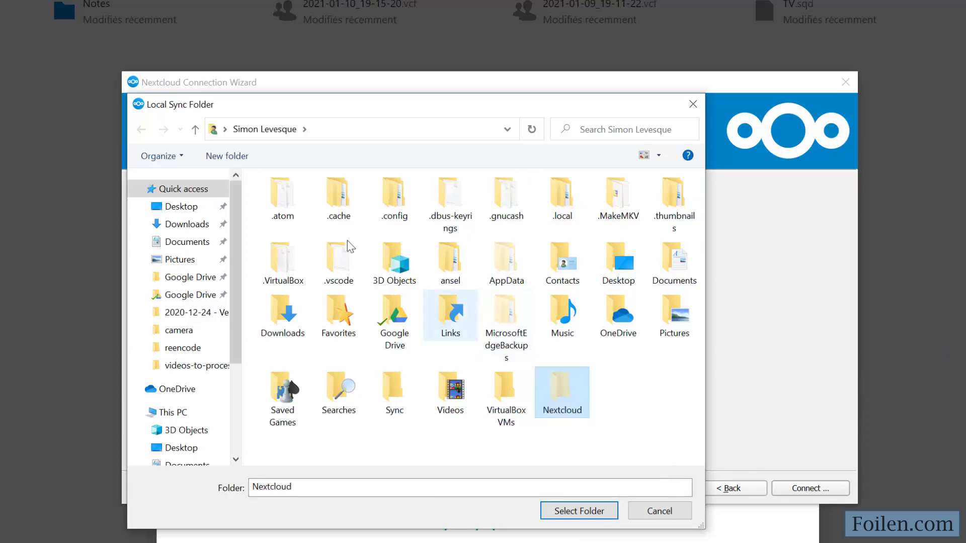
{"action": "left_click", "coordinate": [178, 206]}
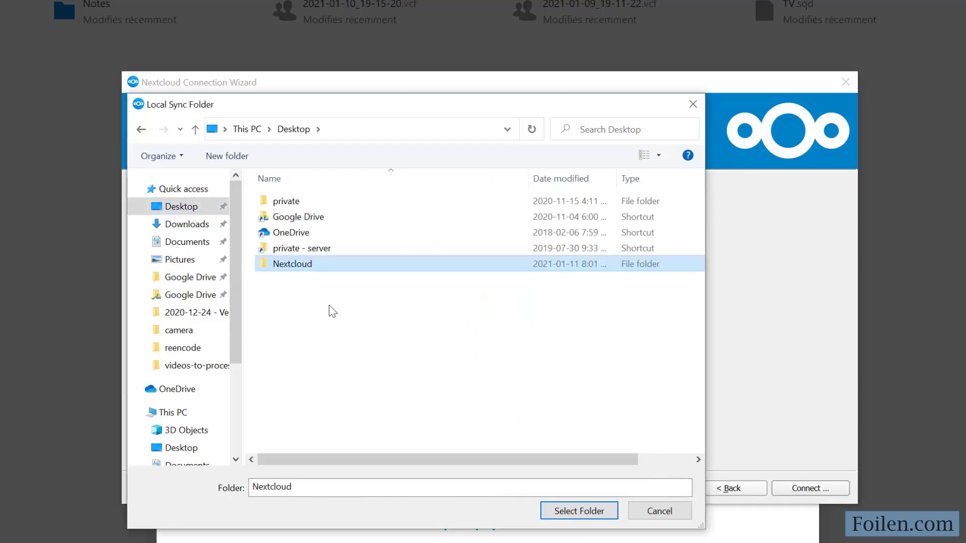
{"action": "double_click", "coordinate": [285, 261]}
{"action": "left_click", "coordinate": [563, 516]}
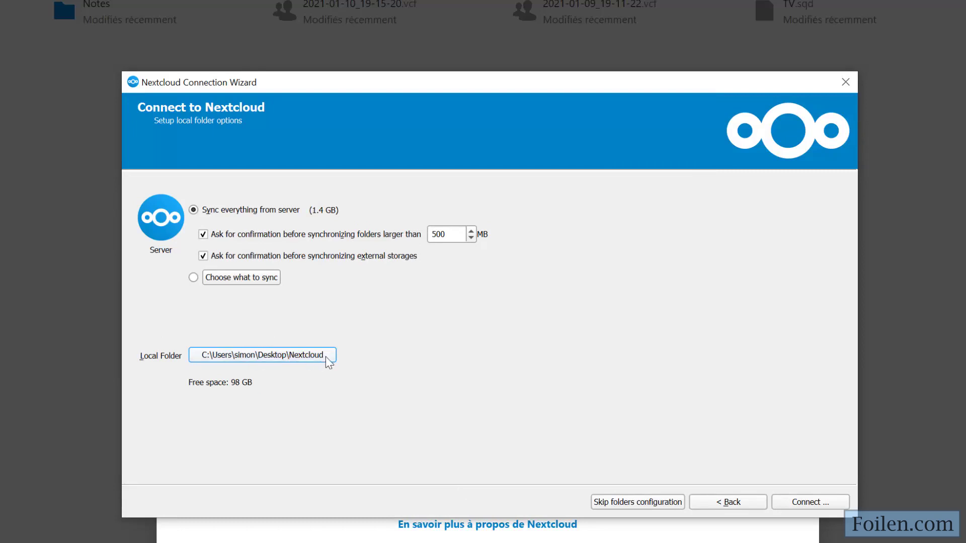
Connect to the server with the chosen sync options and clear the open windows to show the desktop
{"action": "left_click", "coordinate": [810, 501]}
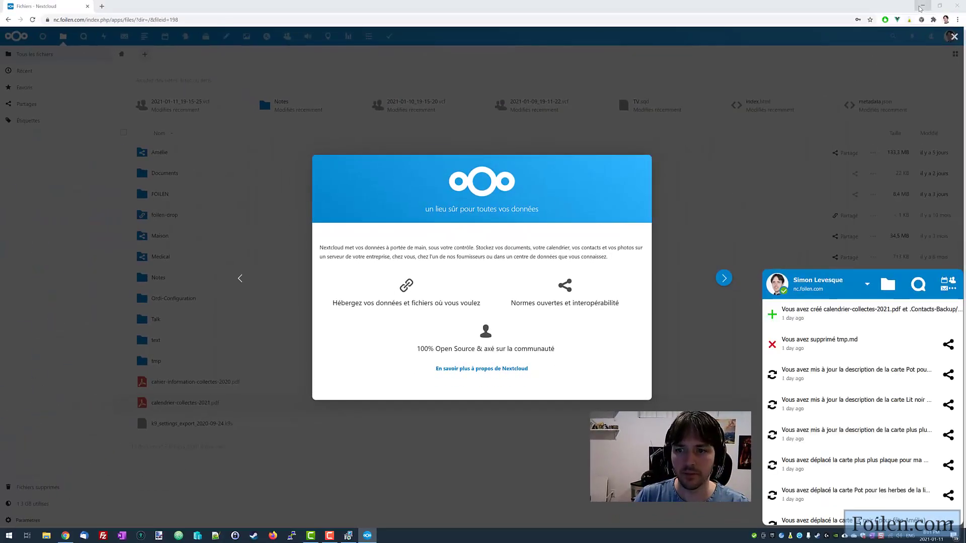
{"action": "left_click", "coordinate": [918, 14]}
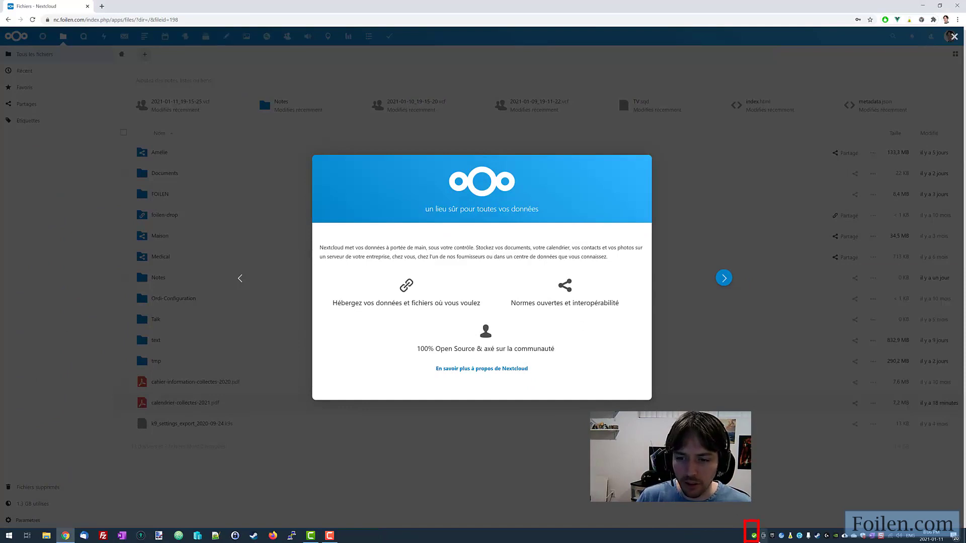
{"action": "mouse_move", "coordinate": [753, 536]}
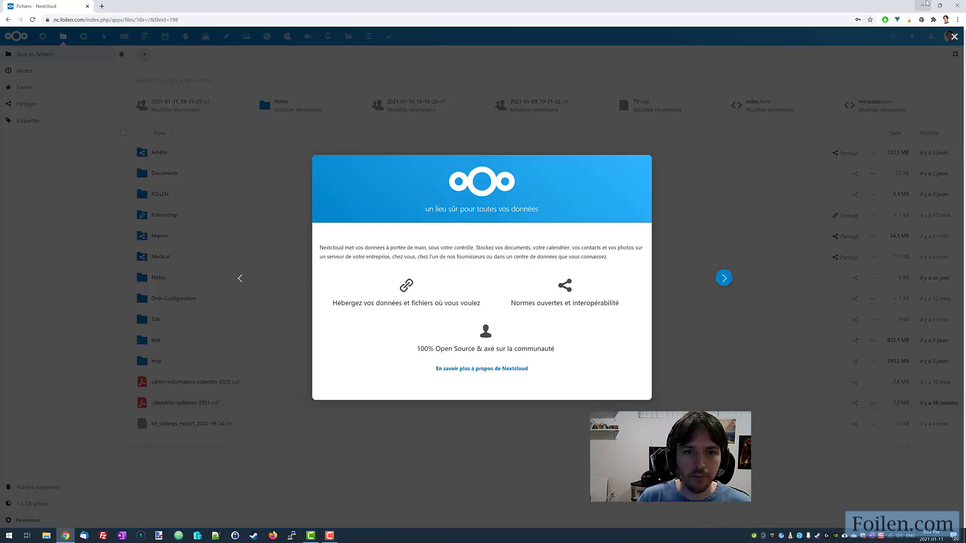
{"action": "key", "text": "super+d"}
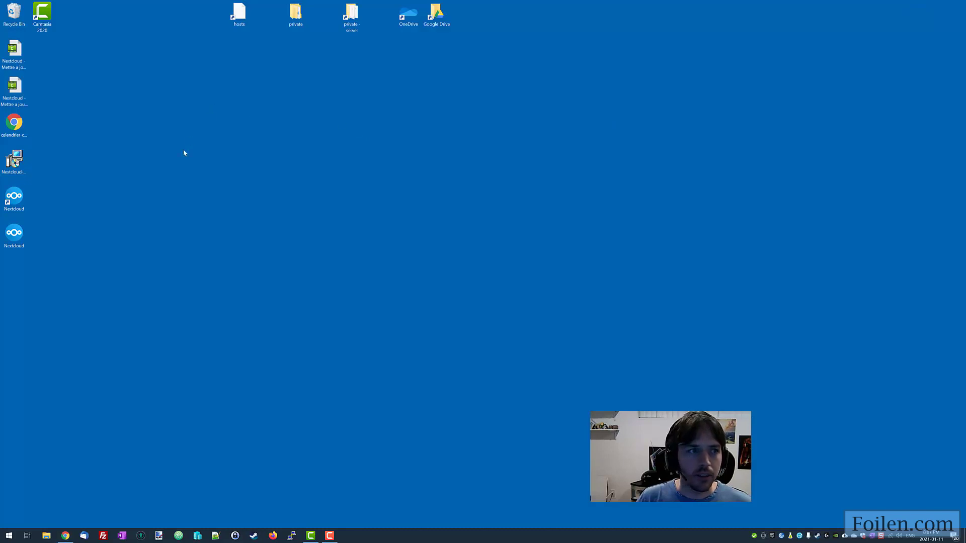
Move the Nextcloud sync folder and the Nextcloud program shortcut next to each other in free space on the desktop
{"action": "left_click_drag", "start_coordinate": [14, 233], "coordinate": [105, 20]}
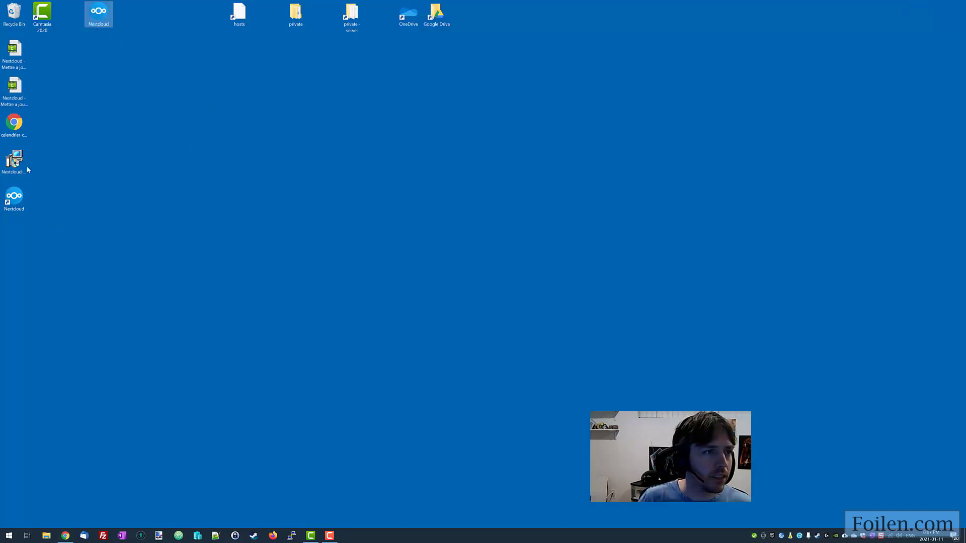
{"action": "left_click", "coordinate": [14, 207]}
{"action": "left_click_drag", "start_coordinate": [14, 207], "coordinate": [130, 20]}
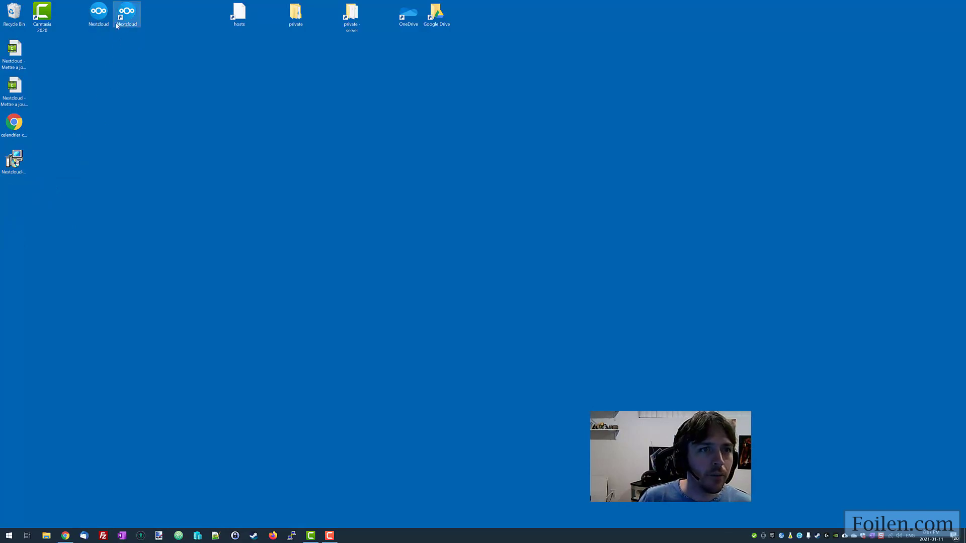
{"action": "left_click", "coordinate": [99, 16]}
{"action": "left_click_drag", "start_coordinate": [109, 31], "coordinate": [156, 14]}
Open the Nextcloud sync folder from the desktop and send the Nextcloud program shortcut to the Recycle Bin
{"action": "double_click", "coordinate": [156, 14]}
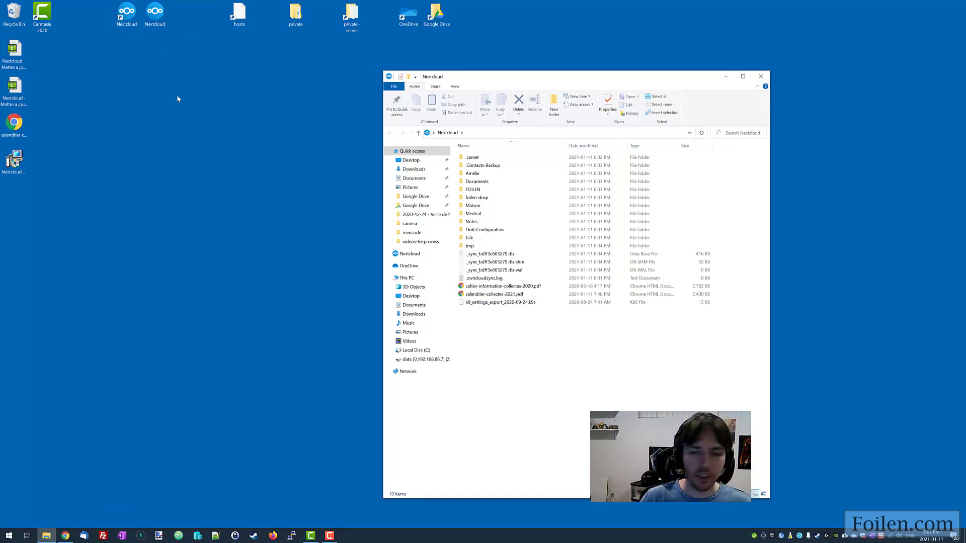
{"action": "left_click_drag", "start_coordinate": [128, 16], "coordinate": [15, 15]}
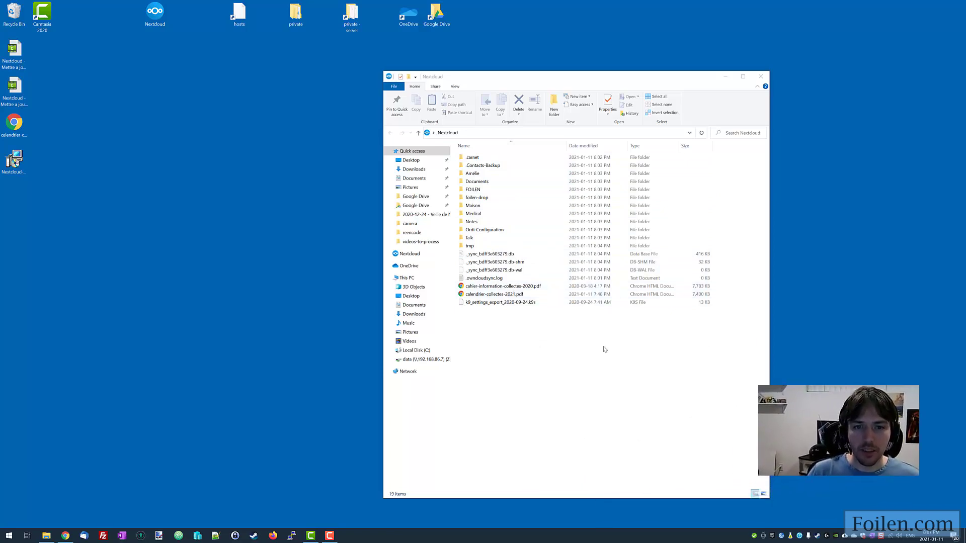
Create a text document named nouveau.txt in the Nextcloud sync folder
{"action": "right_click", "coordinate": [500, 359]}
{"action": "mouse_move", "coordinate": [528, 470]}
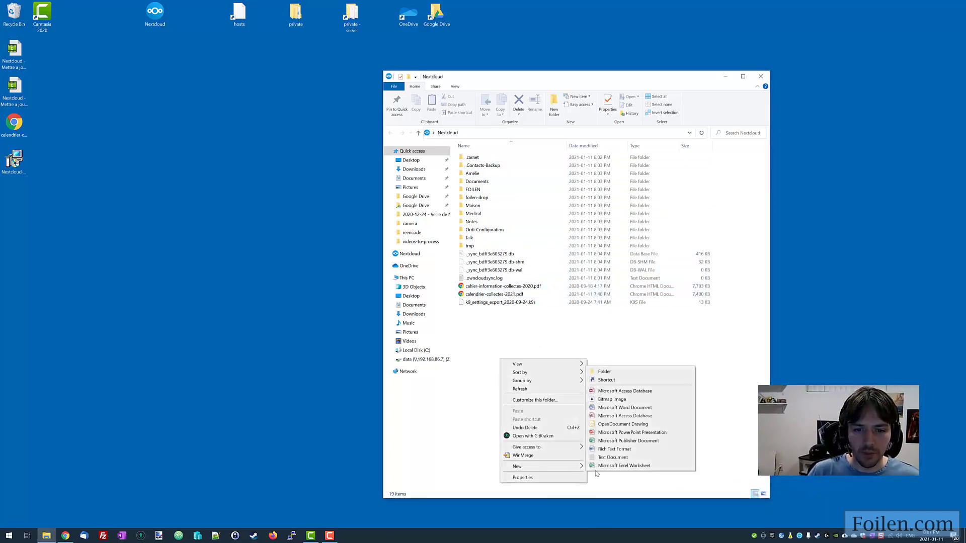
{"action": "left_click", "coordinate": [614, 457]}
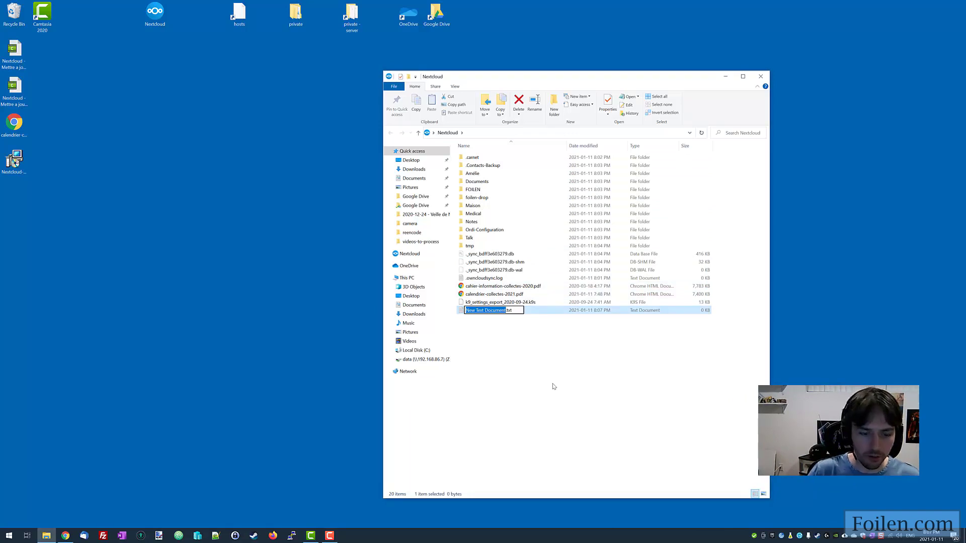
{"action": "type", "text": "nouve"}
{"action": "key", "text": "Return"}
Open nouveau.txt, enter the text "allo", save the file and close the editor
{"action": "key", "text": "Return"}
{"action": "type", "text": "allo"}
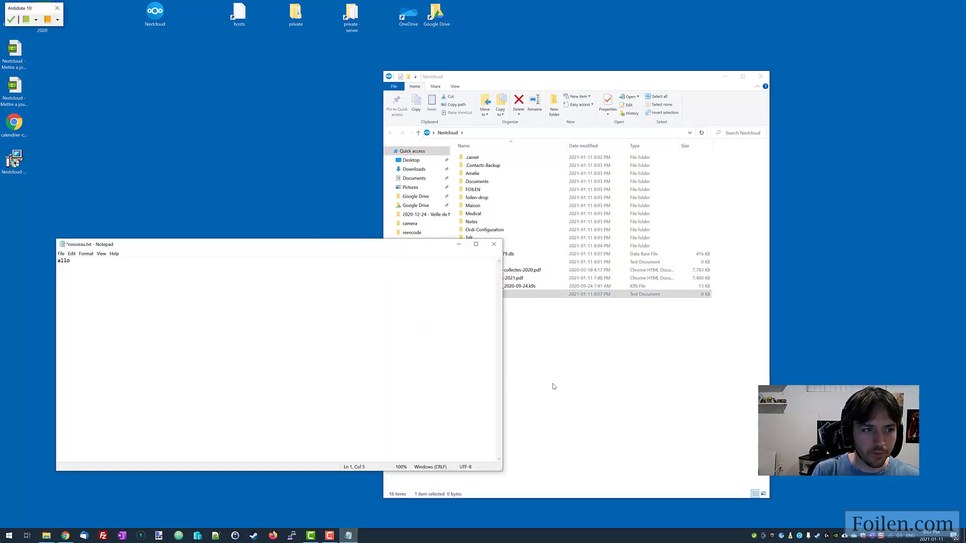
{"action": "key", "text": "ctrl+s"}
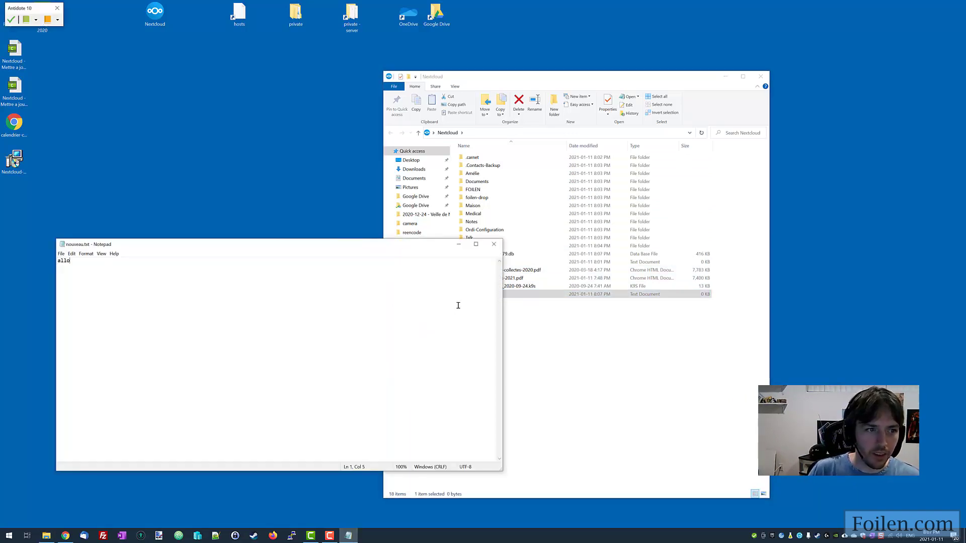
{"action": "left_click", "coordinate": [493, 244]}
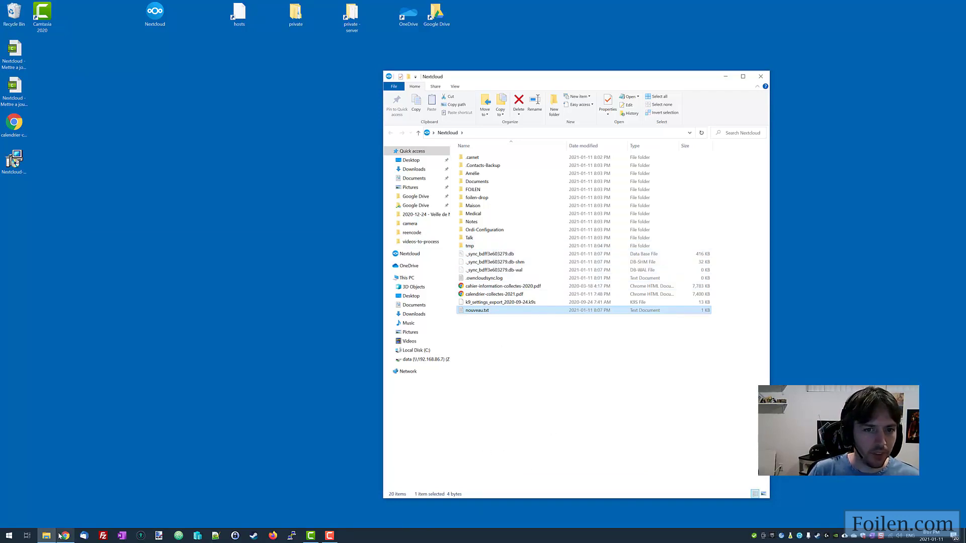
Switch to Nextcloud in the browser, dismiss the welcome window, view nouveau.txt in the file list, and minimize the browser
{"action": "left_click", "coordinate": [66, 536]}
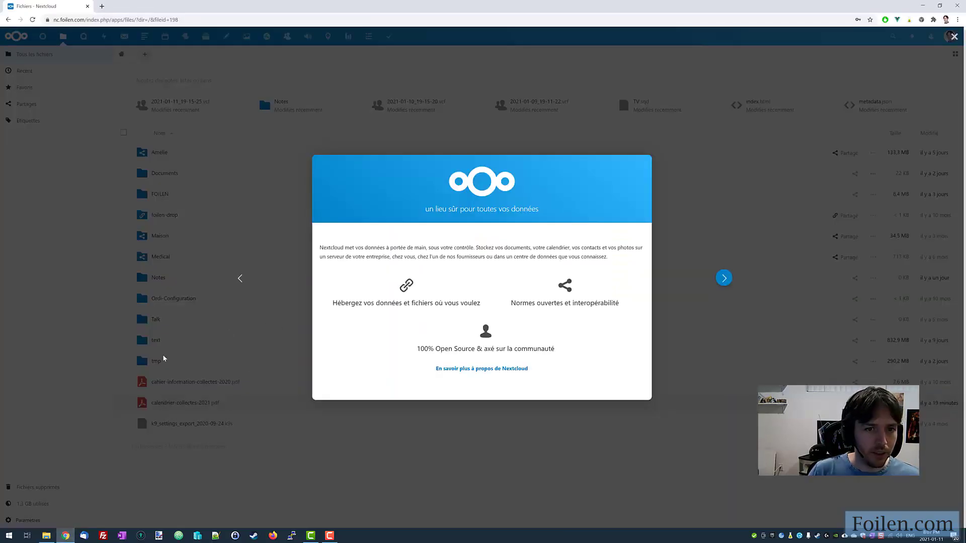
{"action": "left_click", "coordinate": [68, 334]}
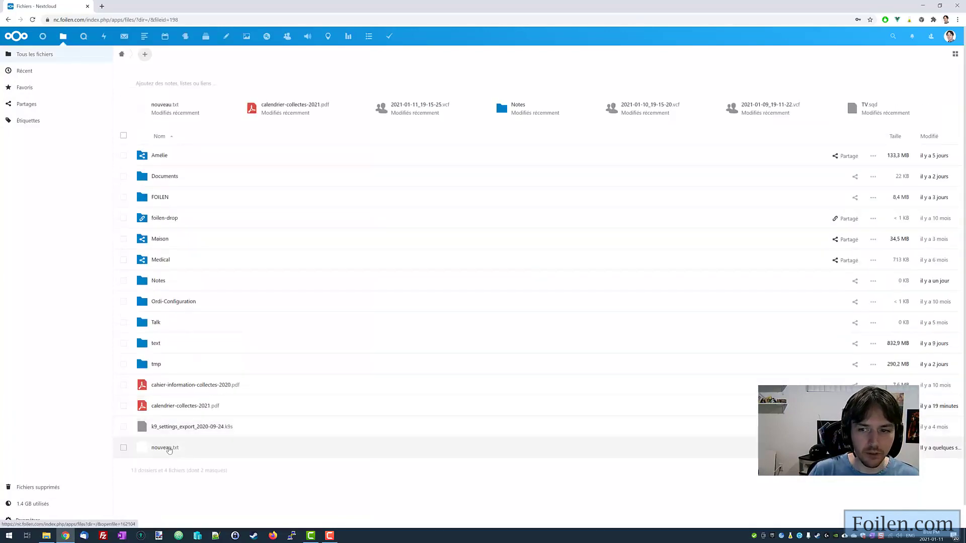
{"action": "left_click", "coordinate": [163, 449]}
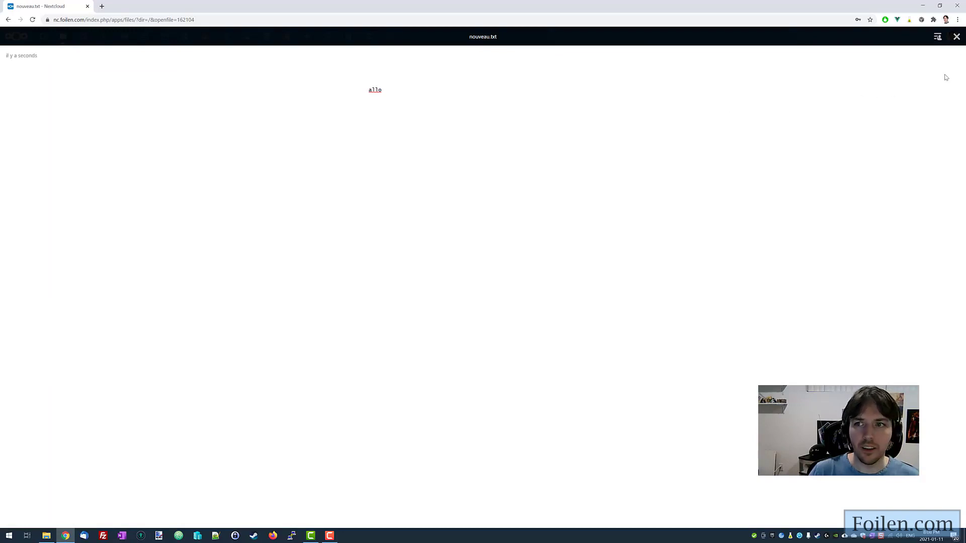
{"action": "left_click", "coordinate": [956, 37]}
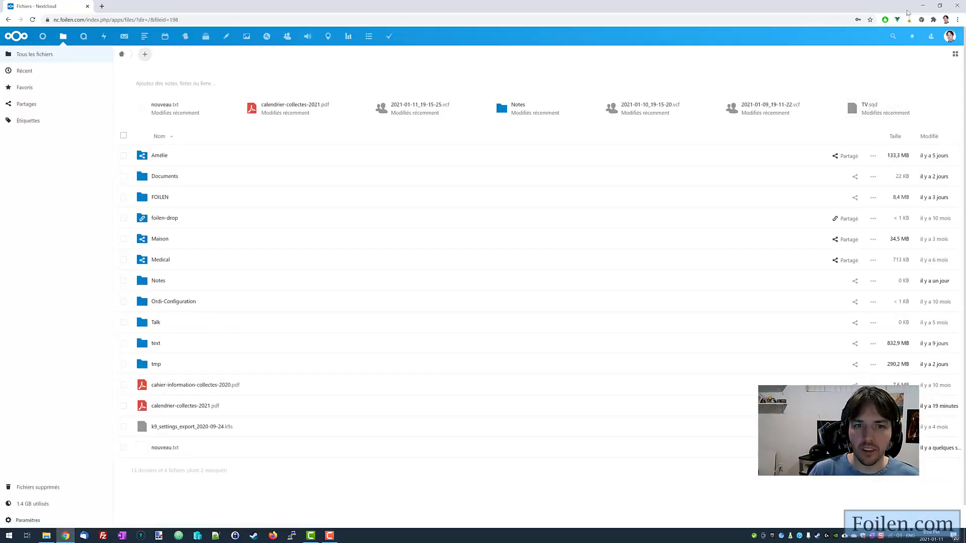
{"action": "left_click", "coordinate": [922, 6]}
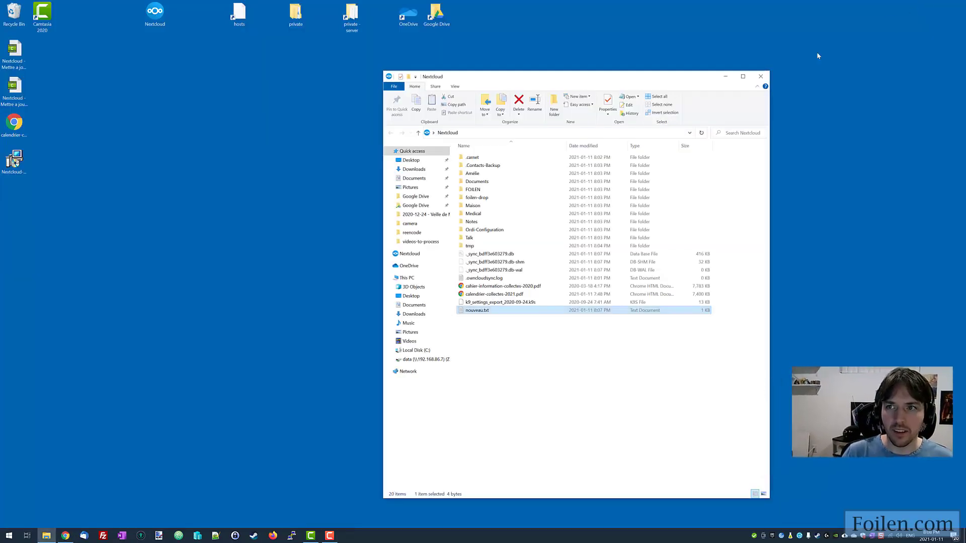
Open the sharing dialog for nouveau.txt from the Nextcloud client's activity list and close it without sharing
{"action": "left_click", "coordinate": [754, 536]}
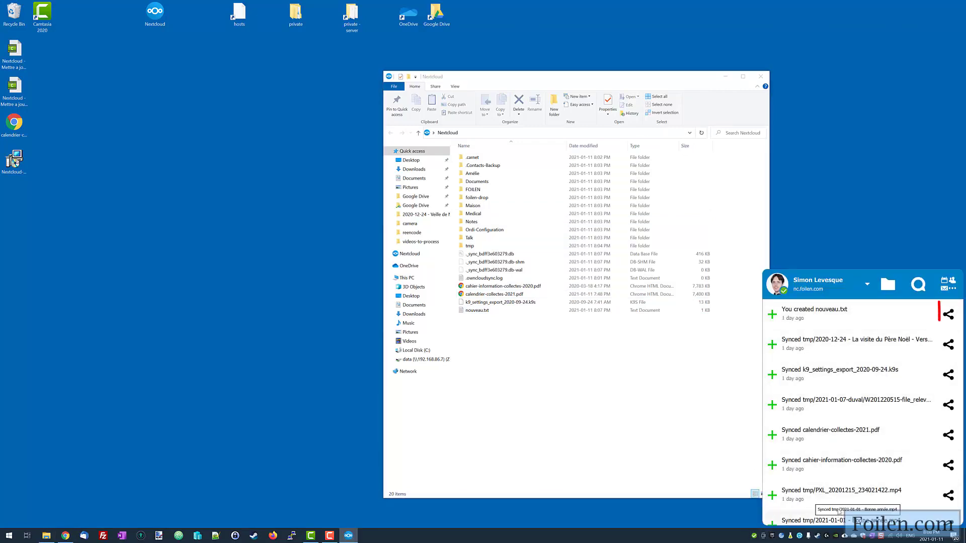
{"action": "left_click", "coordinate": [948, 315]}
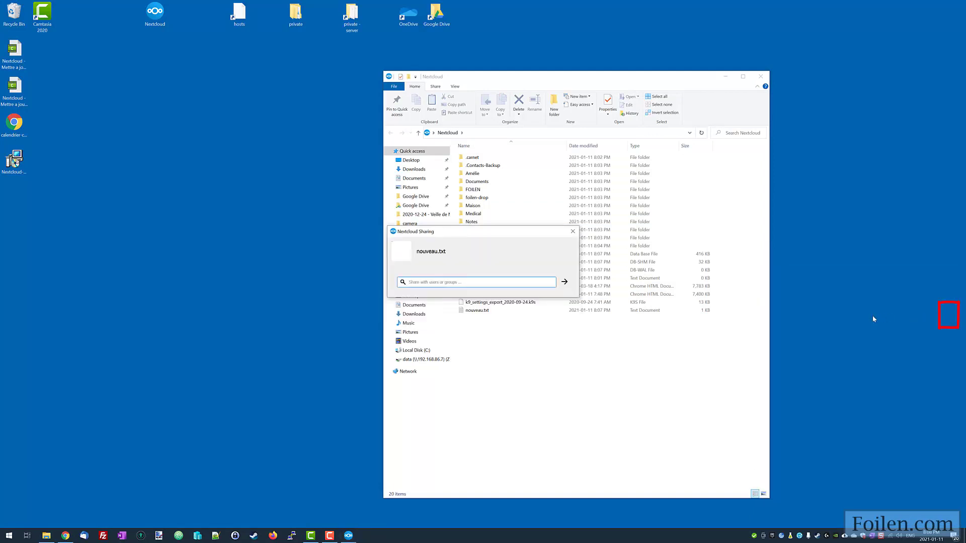
{"action": "left_click", "coordinate": [573, 231]}
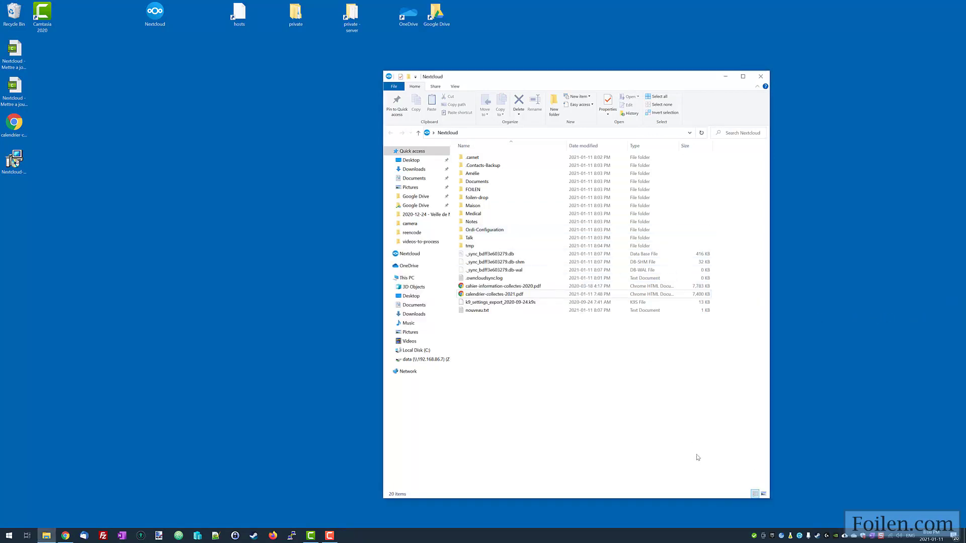
Review the account options in the Nextcloud client and open the local sync folder from it
{"action": "left_click", "coordinate": [753, 537]}
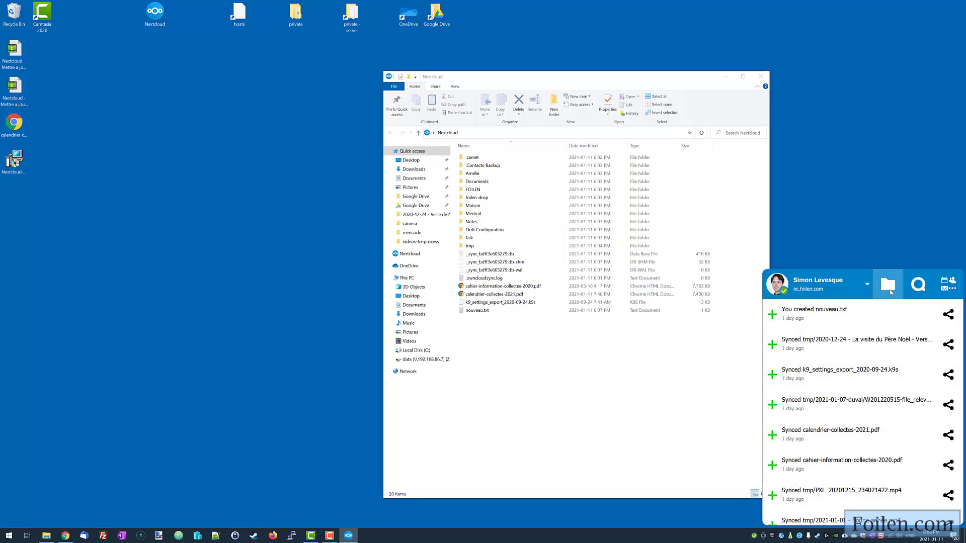
{"action": "left_click", "coordinate": [866, 284]}
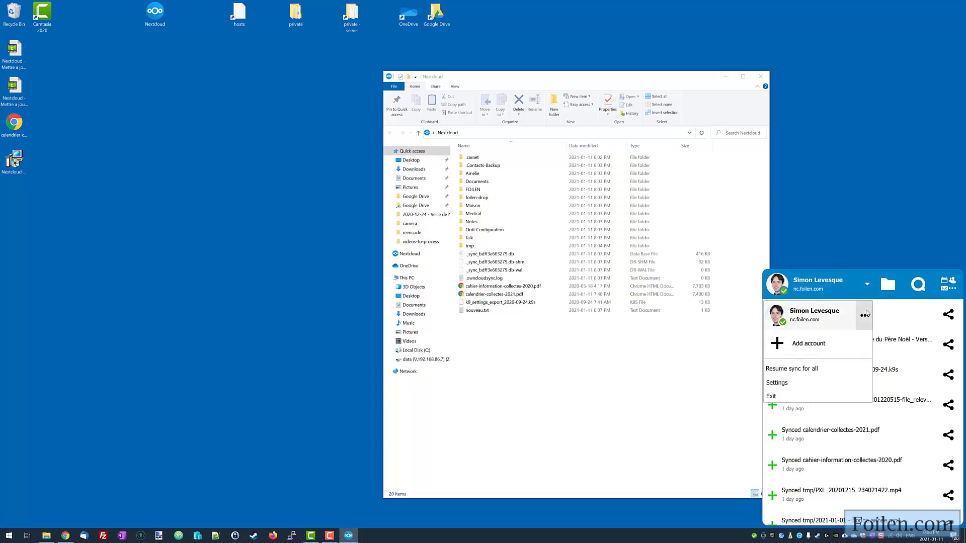
{"action": "left_click", "coordinate": [892, 294]}
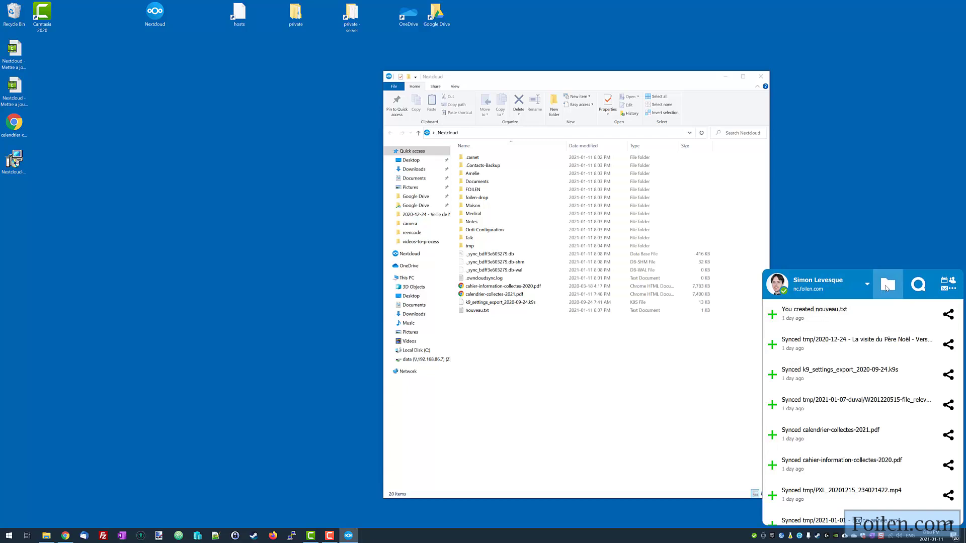
{"action": "left_click", "coordinate": [886, 286]}
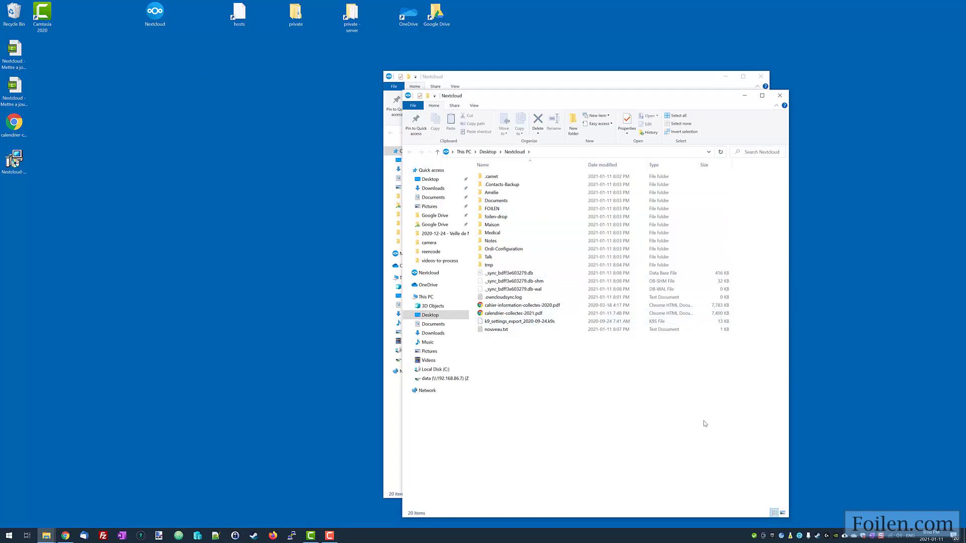
Open the Discussion web app from the Nextcloud client and view the client's list of other server apps
{"action": "left_click", "coordinate": [799, 536]}
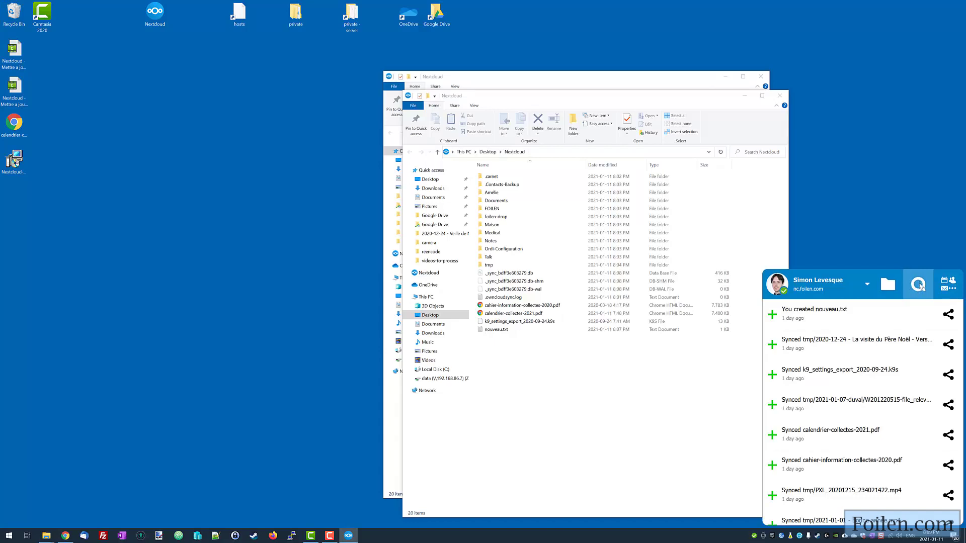
{"action": "left_click", "coordinate": [918, 285]}
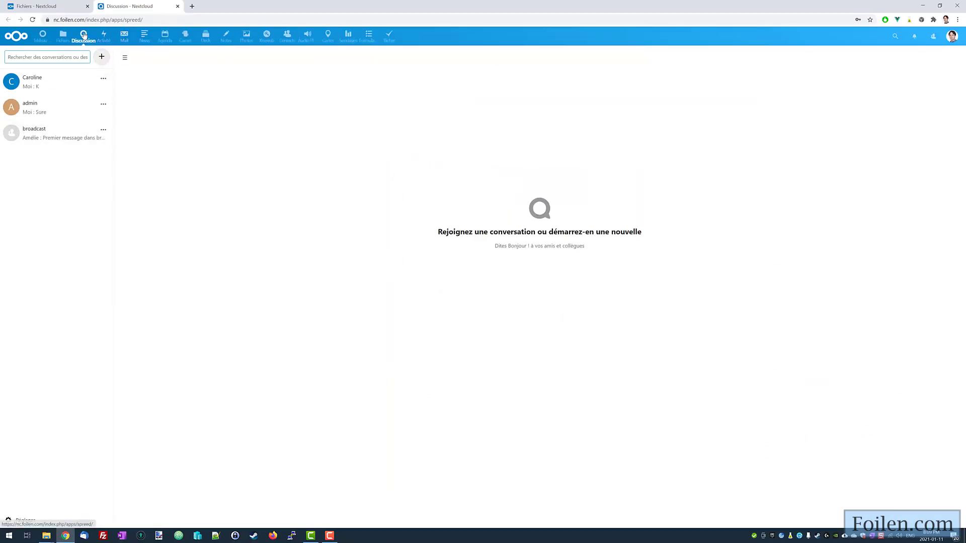
{"action": "left_click", "coordinate": [754, 536]}
{"action": "left_click", "coordinate": [949, 285]}
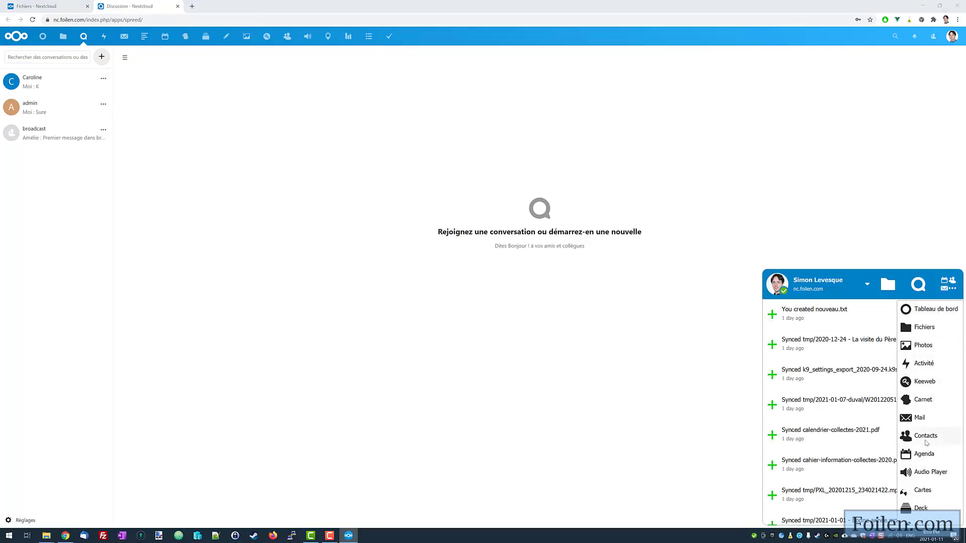
{"action": "left_click", "coordinate": [944, 285]}
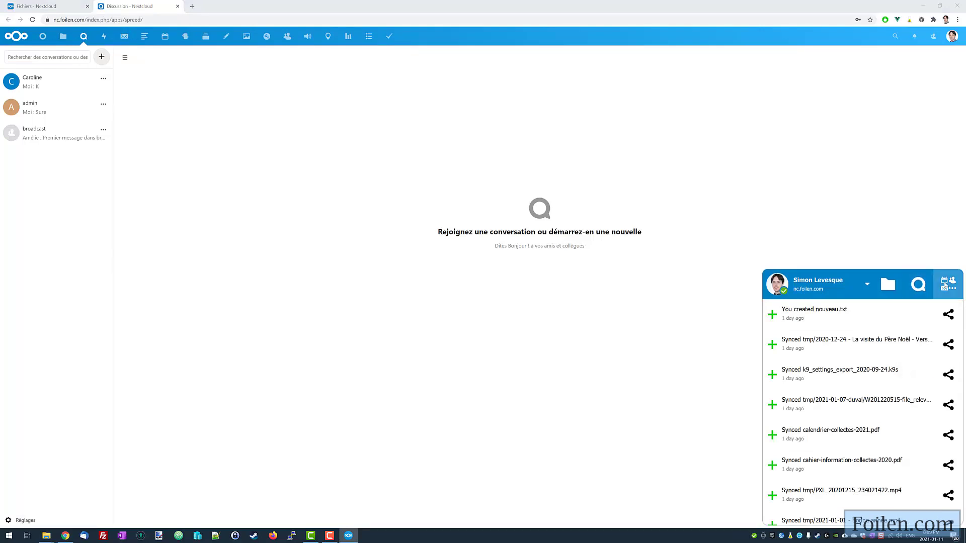